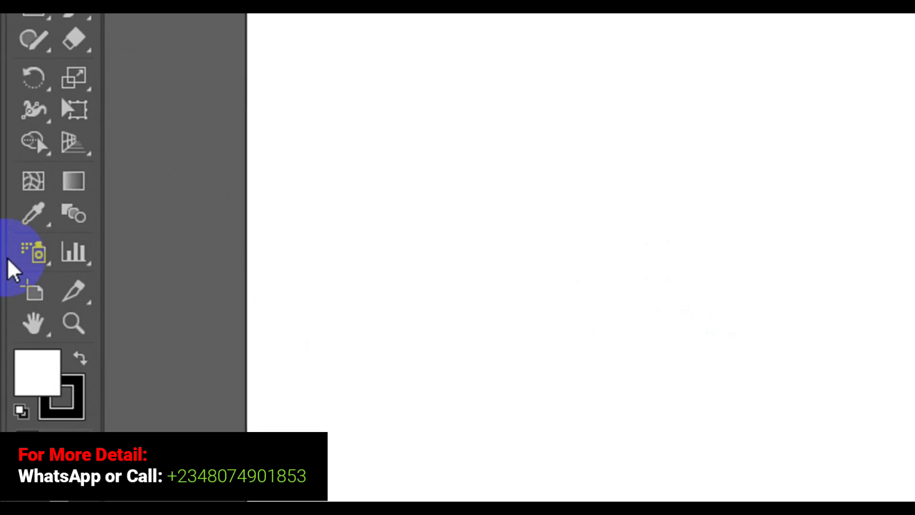
{"action": "left_click", "coordinate": [33, 371]}
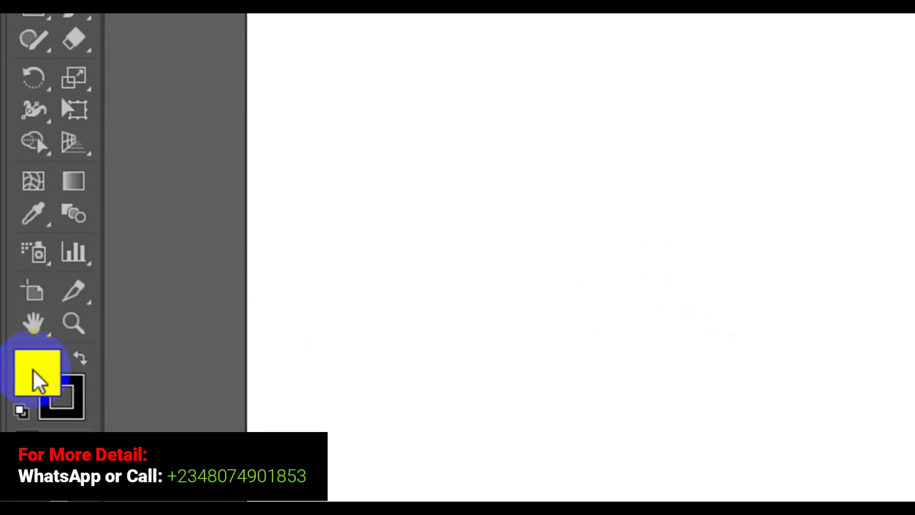
{"action": "left_click", "coordinate": [74, 409]}
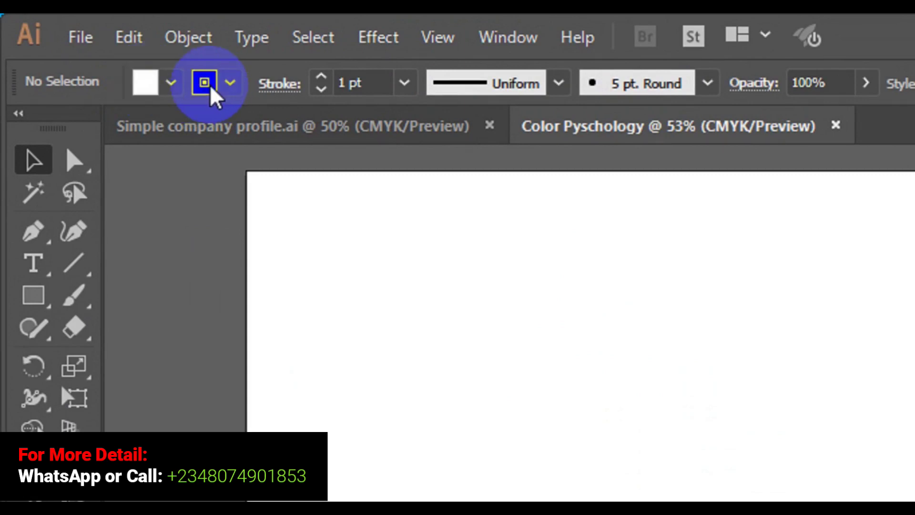
{"action": "left_click", "coordinate": [170, 82]}
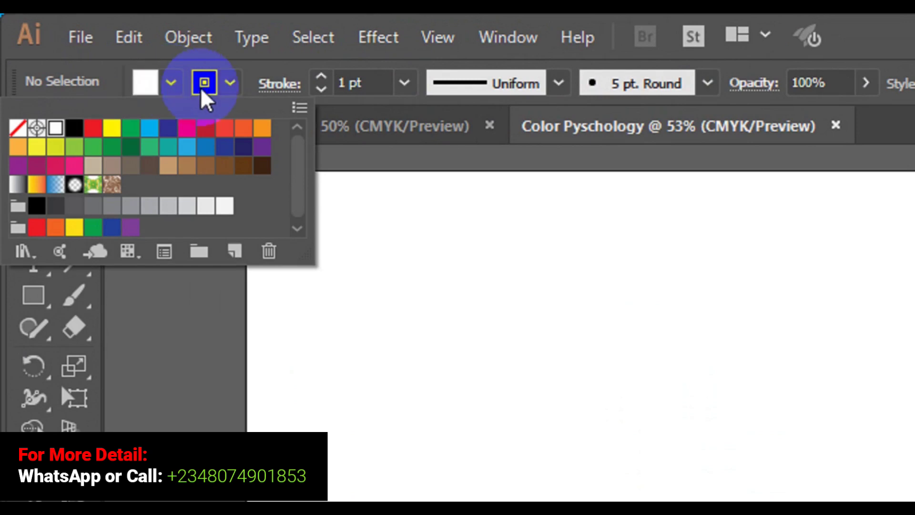
{"action": "left_click", "coordinate": [229, 83]}
{"action": "left_click", "coordinate": [229, 83]}
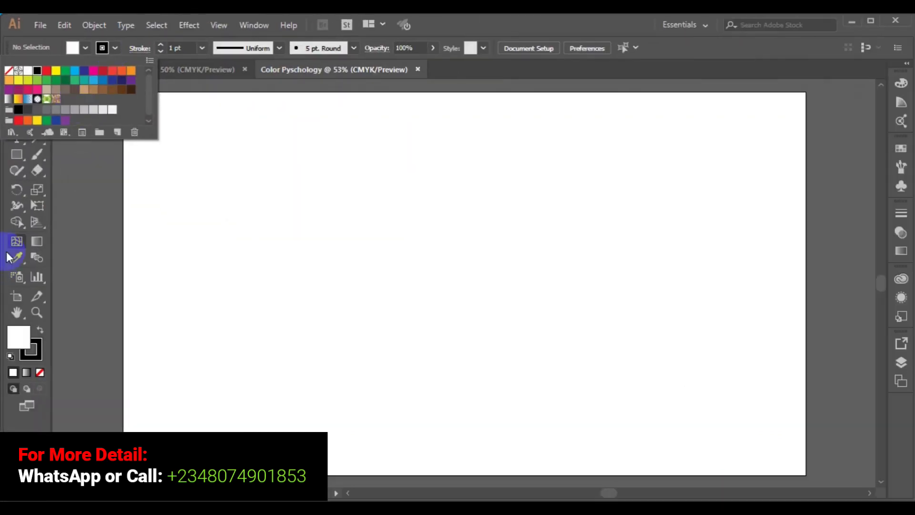
Step: Draw a rectangle slightly wider than tall on the left part of the artboard and deselect it
{"action": "left_click", "coordinate": [17, 159]}
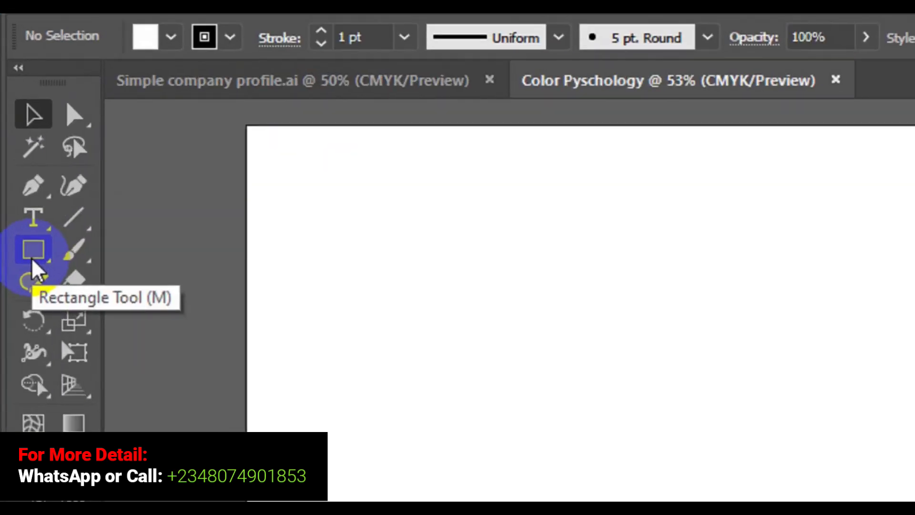
{"action": "left_click", "coordinate": [32, 261]}
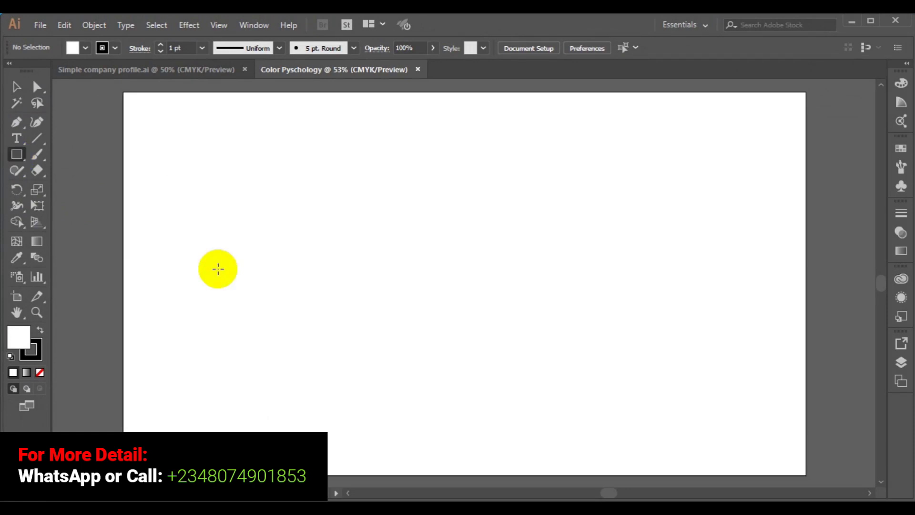
{"action": "left_click_drag", "start_coordinate": [186, 196], "coordinate": [297, 289]}
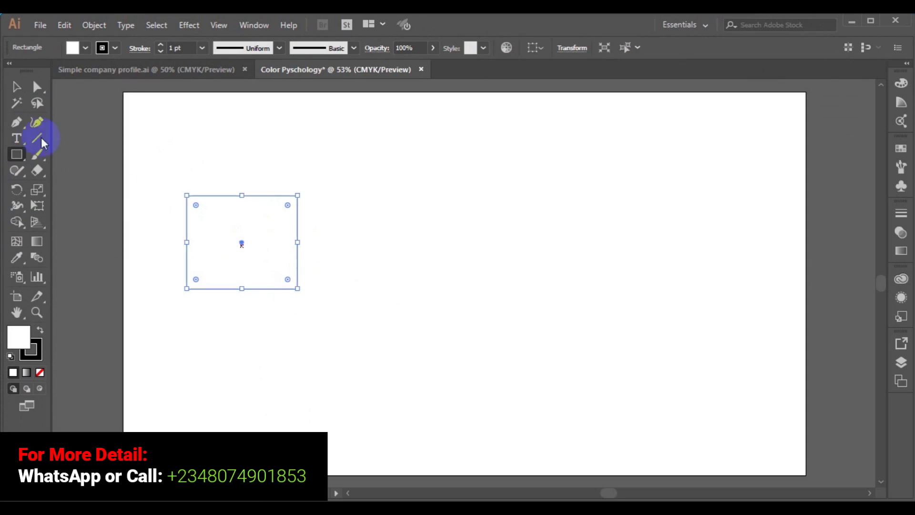
{"action": "left_click", "coordinate": [14, 88]}
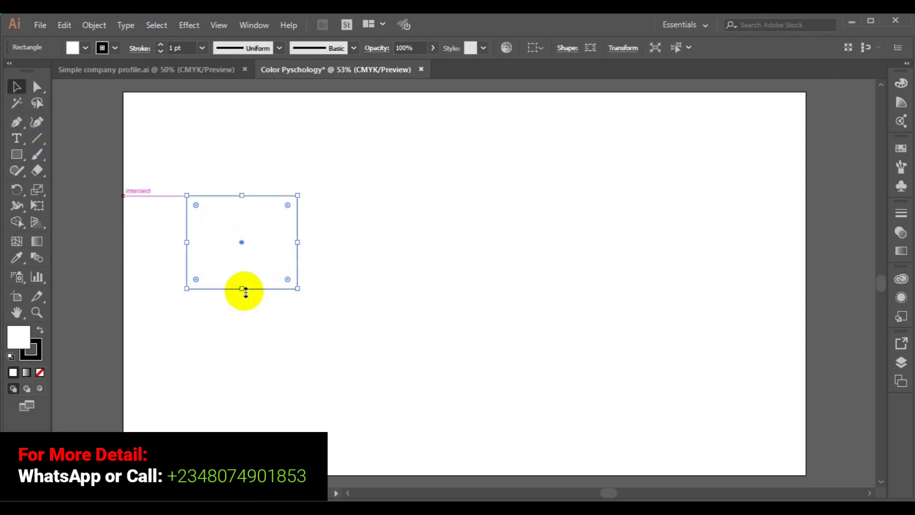
{"action": "left_click", "coordinate": [372, 304]}
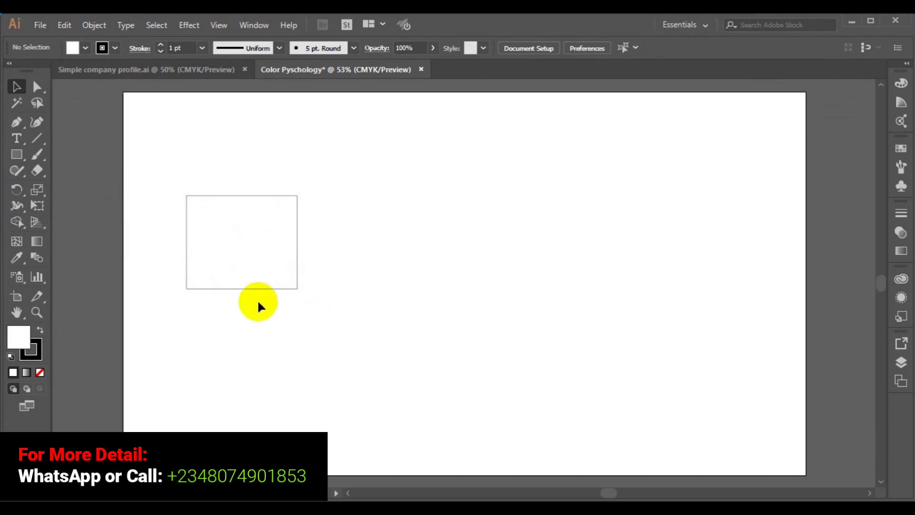
Step: Select the rectangle, try CMYK Red, yellow, dark blue and dark red swatches as its fill, and settle on magenta
{"action": "left_click", "coordinate": [248, 288]}
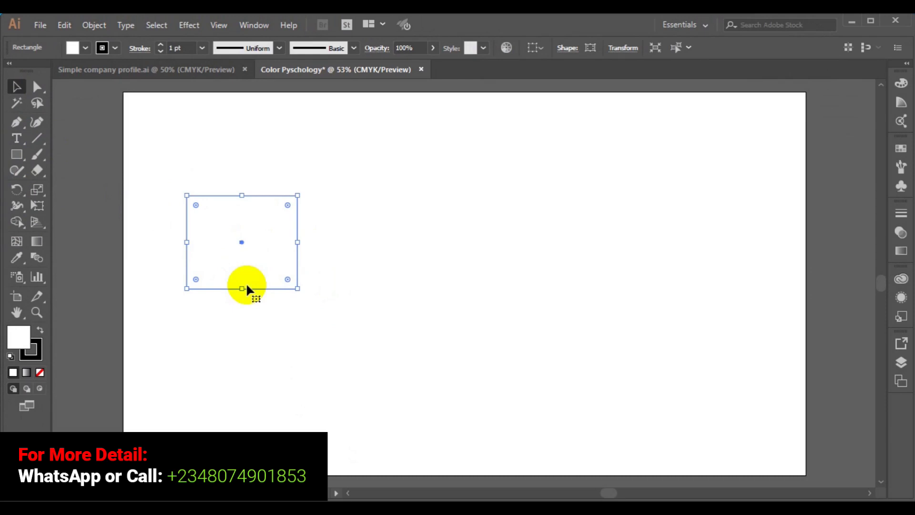
{"action": "left_click", "coordinate": [19, 337]}
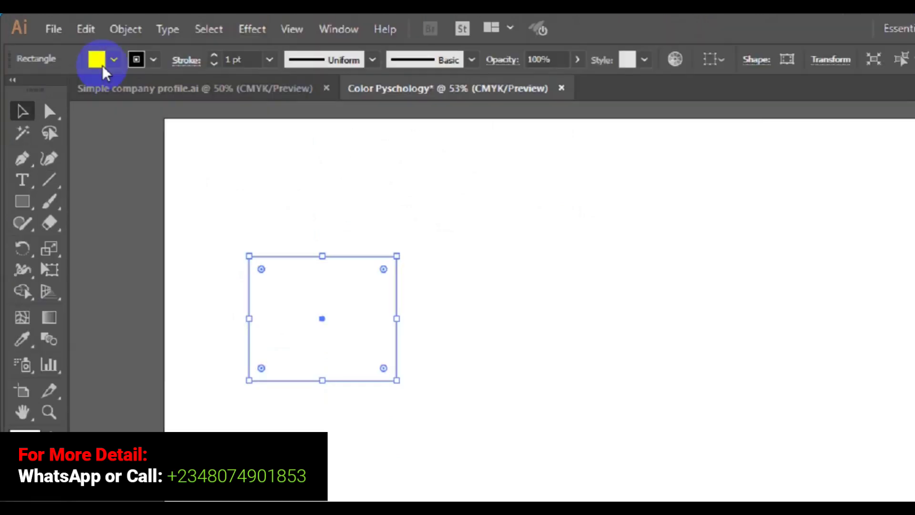
{"action": "left_click", "coordinate": [171, 86]}
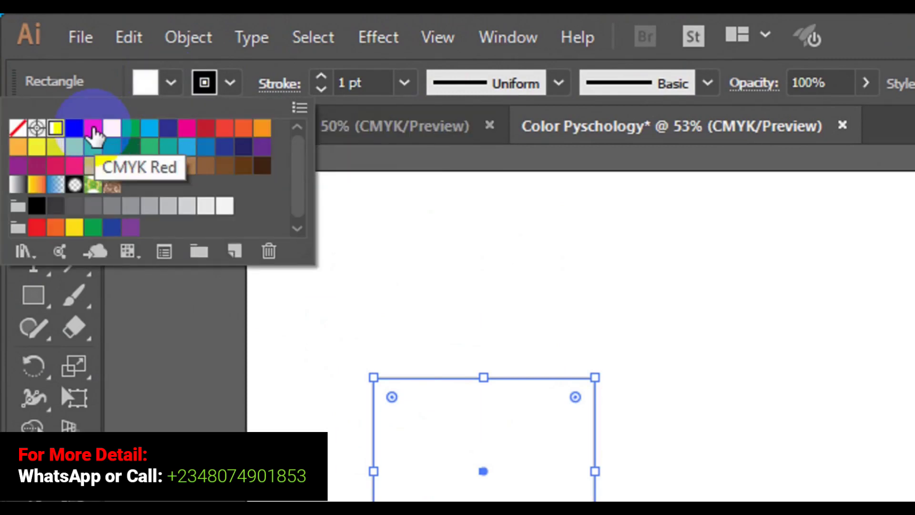
{"action": "left_click", "coordinate": [92, 128]}
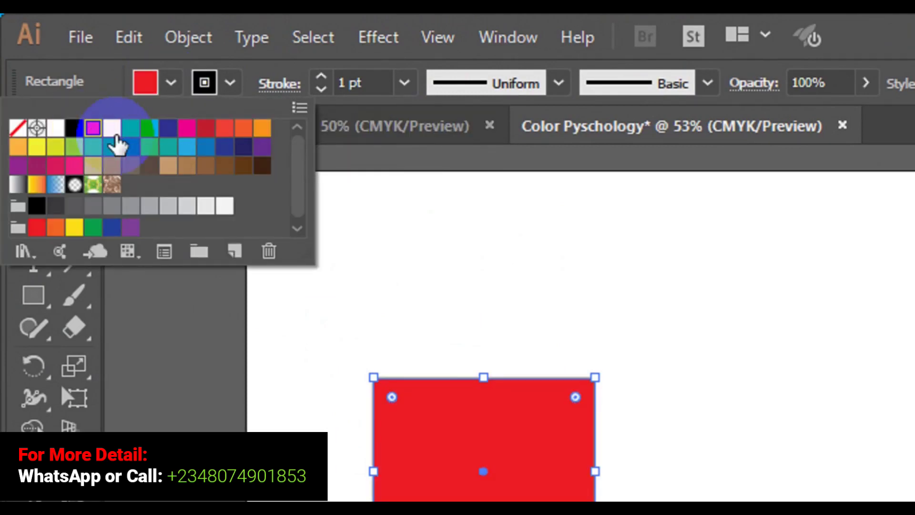
{"action": "left_click", "coordinate": [135, 139]}
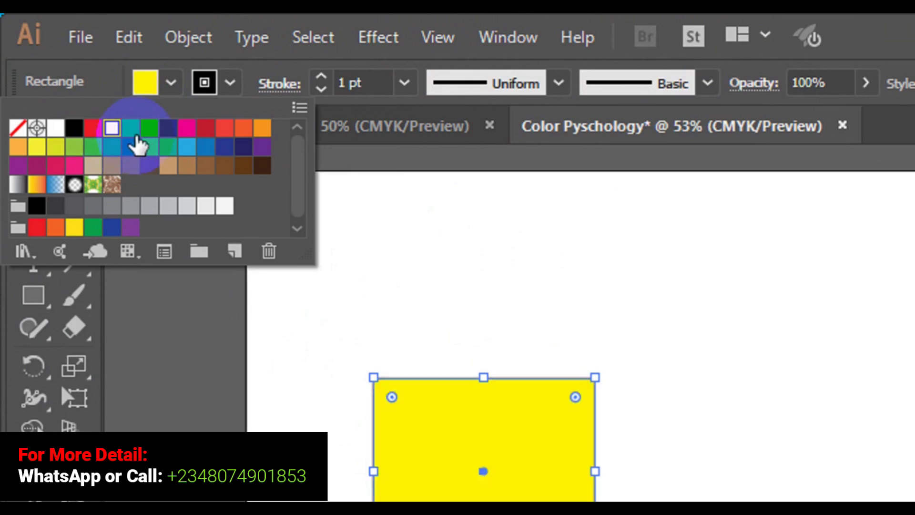
{"action": "left_click", "coordinate": [136, 140]}
{"action": "left_click", "coordinate": [184, 144]}
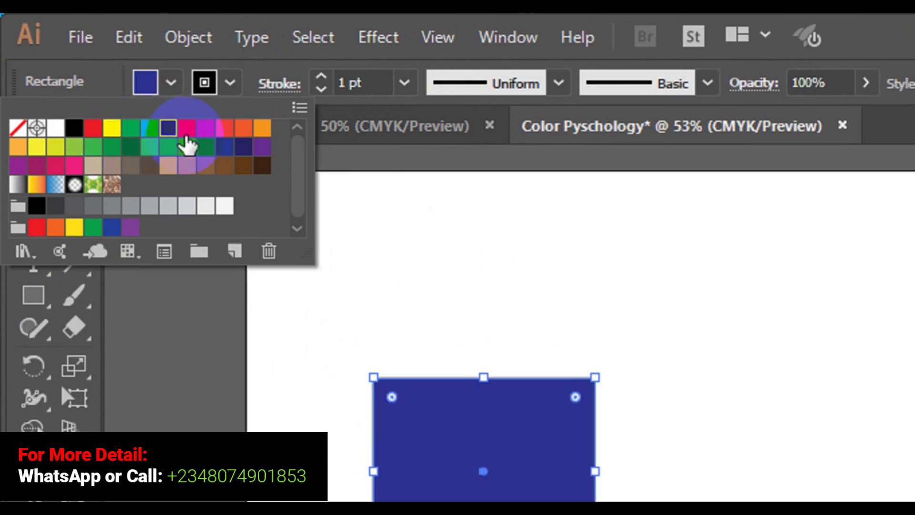
{"action": "left_click", "coordinate": [187, 139]}
{"action": "left_click", "coordinate": [206, 140]}
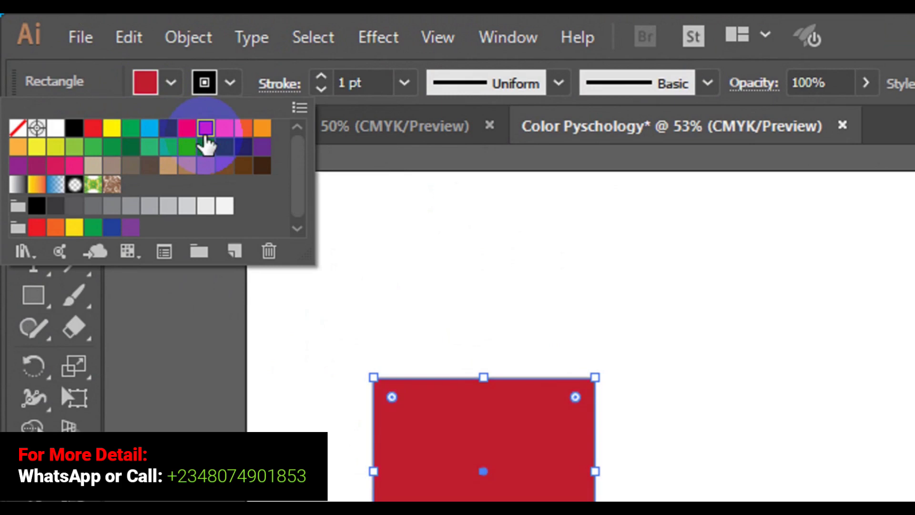
{"action": "left_click", "coordinate": [185, 139]}
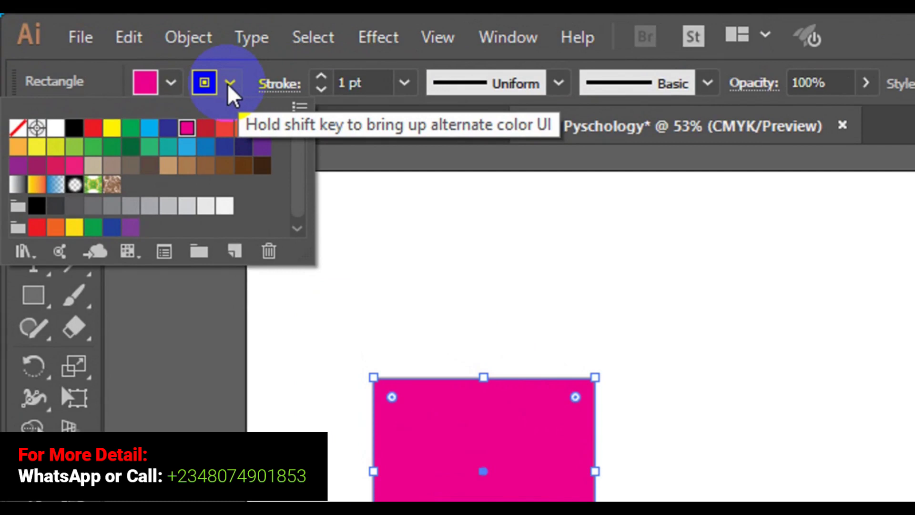
Step: Try a yellow swatch for the rectangle's stroke and settle on cyan
{"action": "left_click", "coordinate": [206, 76]}
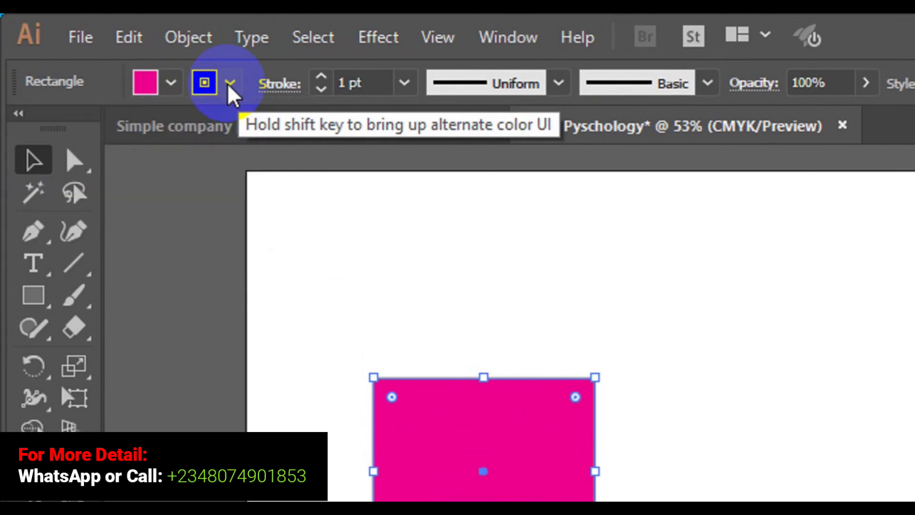
{"action": "left_click", "coordinate": [230, 84]}
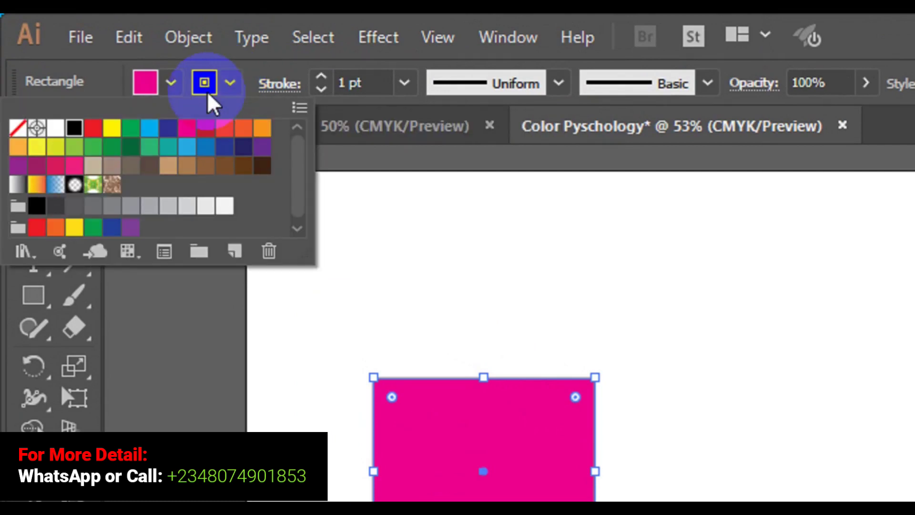
{"action": "left_click", "coordinate": [94, 129]}
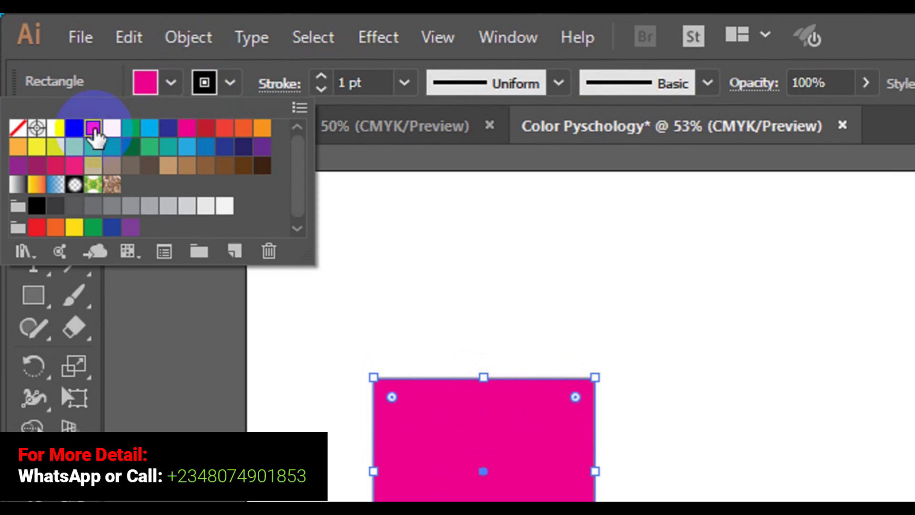
{"action": "left_click", "coordinate": [116, 140]}
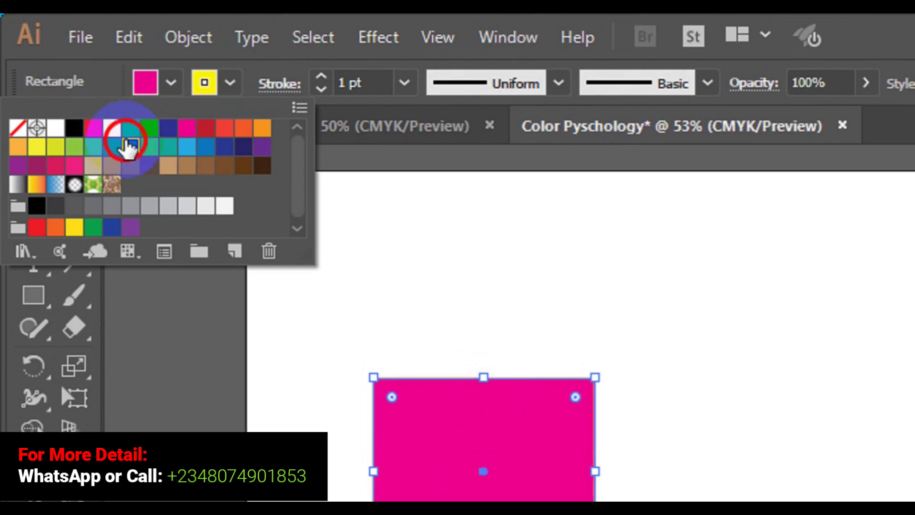
{"action": "left_click", "coordinate": [129, 146]}
{"action": "left_click", "coordinate": [148, 138]}
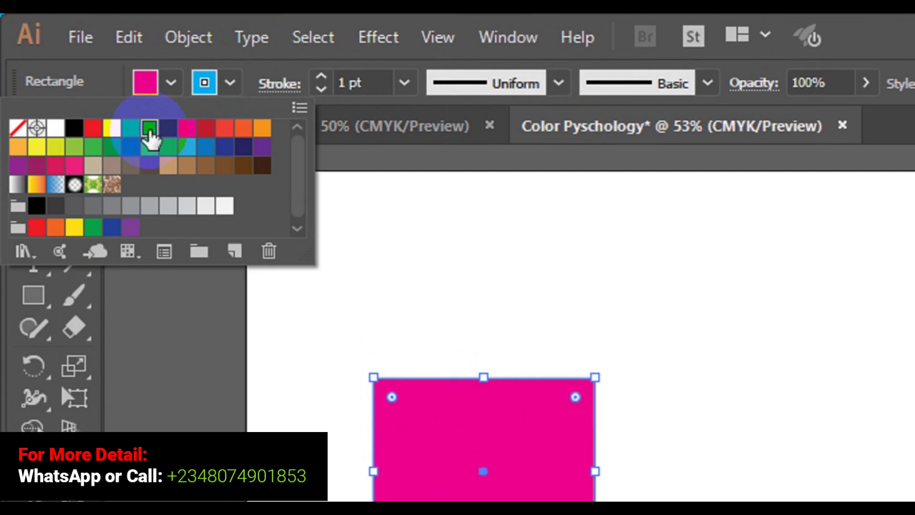
Step: Set the rectangle's stroke weight to 14 pt and deselect it
{"action": "left_click", "coordinate": [403, 91]}
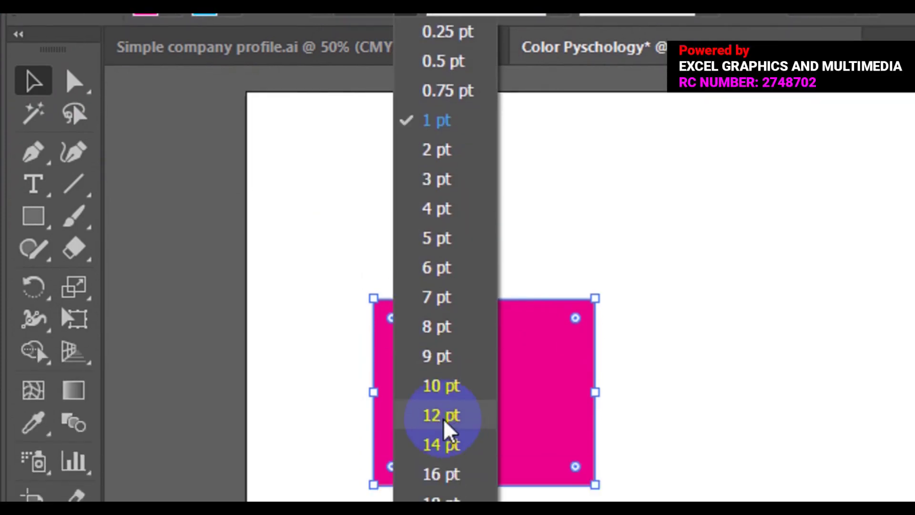
{"action": "left_click", "coordinate": [439, 409]}
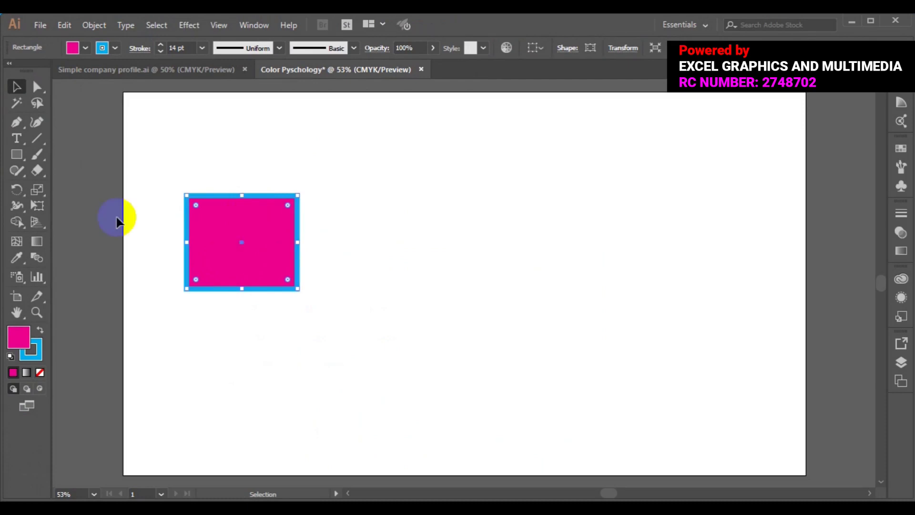
{"action": "left_click", "coordinate": [341, 244]}
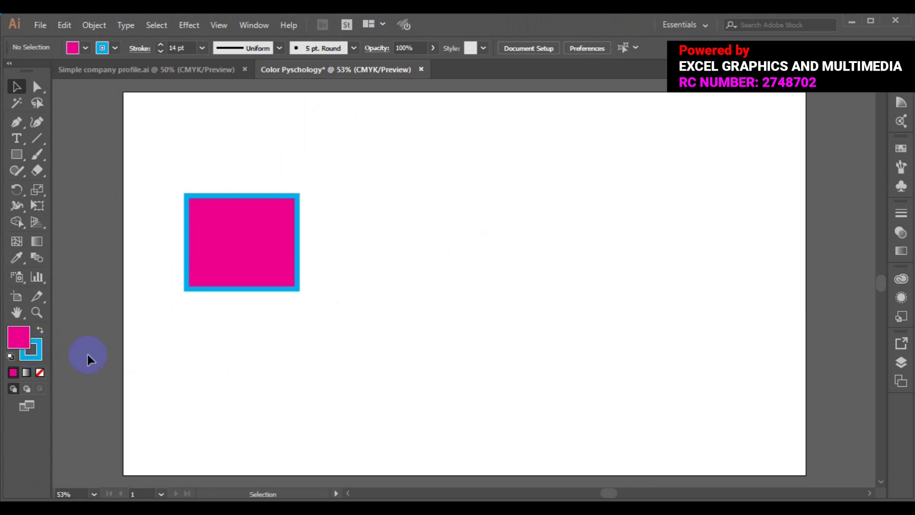
Step: Delete the rectangle and draw a circle about 307 px in diameter in its place with the Ellipse tool
{"action": "left_click", "coordinate": [191, 286]}
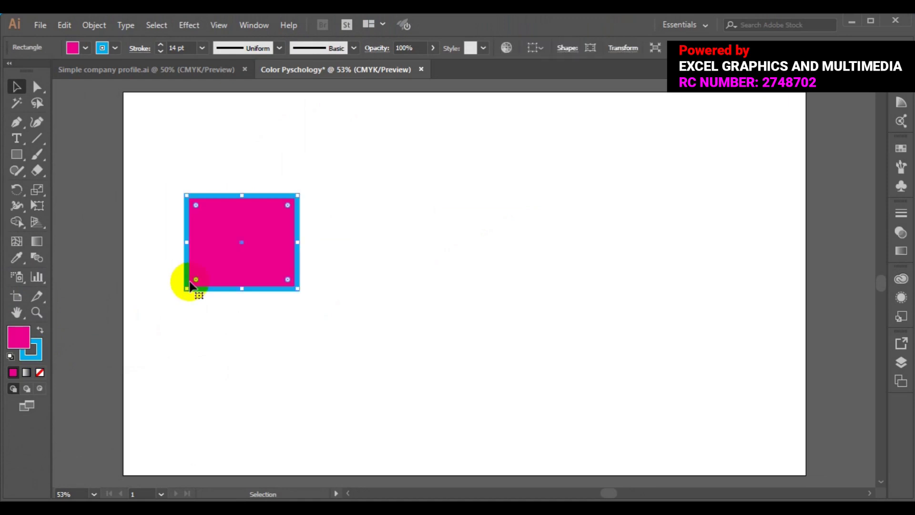
{"action": "key", "text": "Delete"}
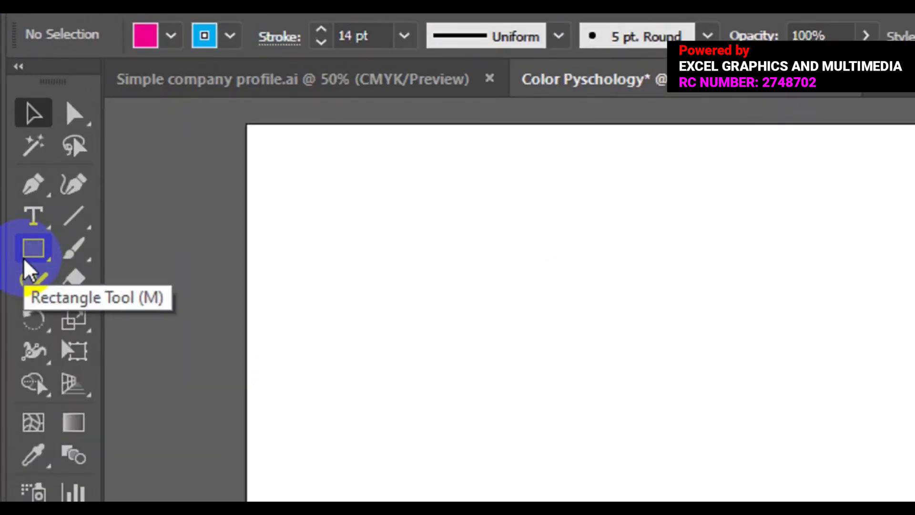
{"action": "left_click", "coordinate": [26, 266]}
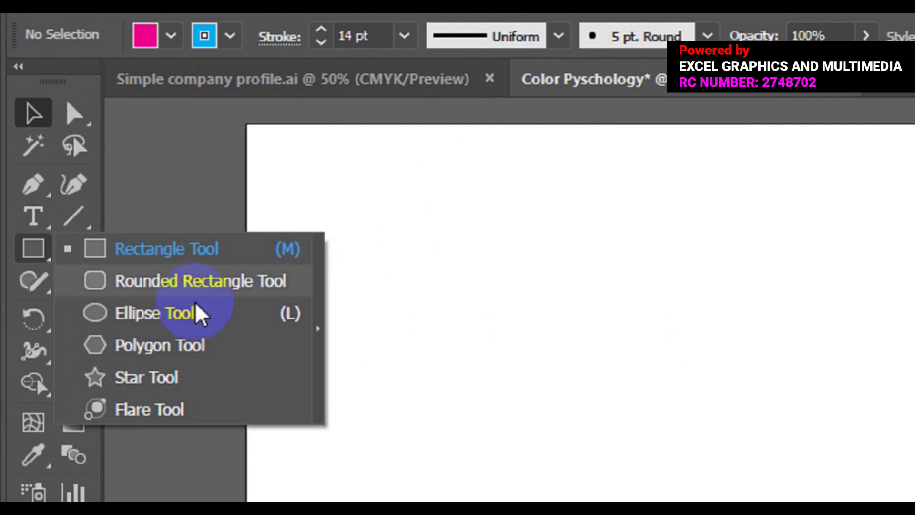
{"action": "left_click", "coordinate": [193, 320]}
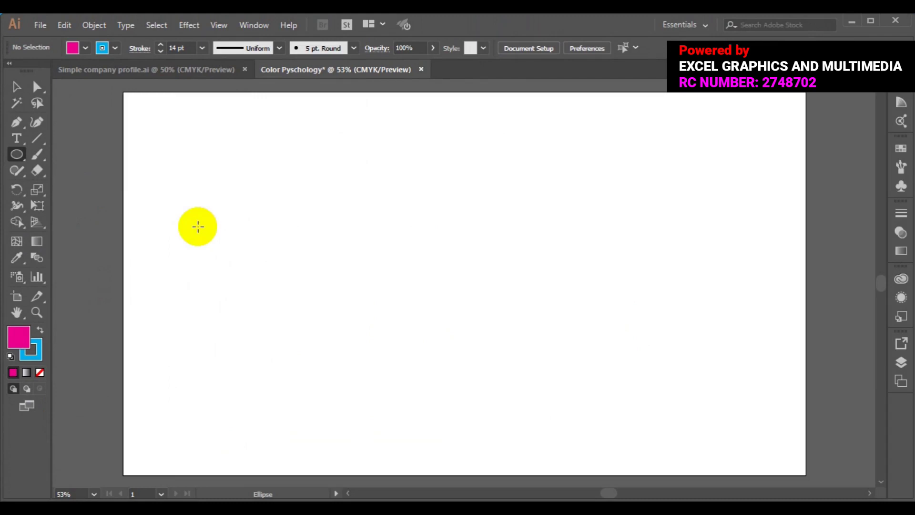
{"action": "left_click_drag", "start_coordinate": [186, 221], "coordinate": [263, 291]}
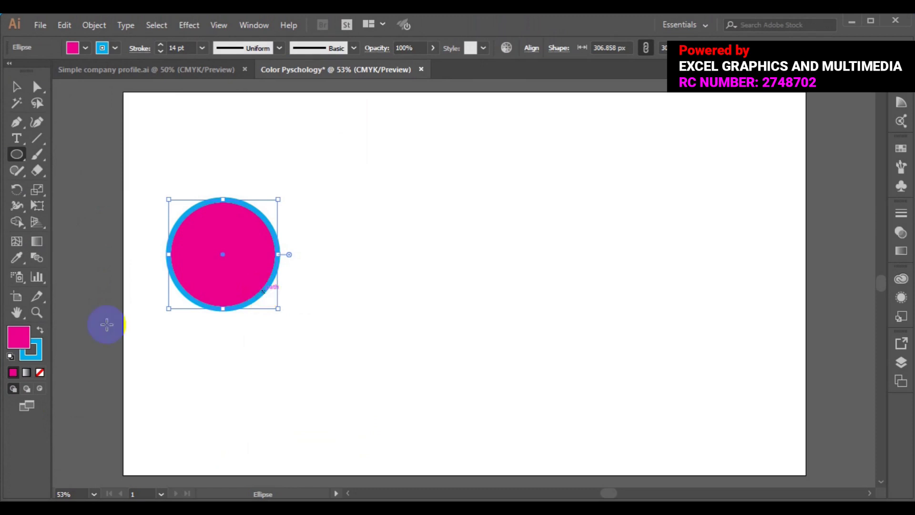
Step: Change the circle's fill to the darker magenta #D30589 using the Color Picker
{"action": "left_click", "coordinate": [35, 351]}
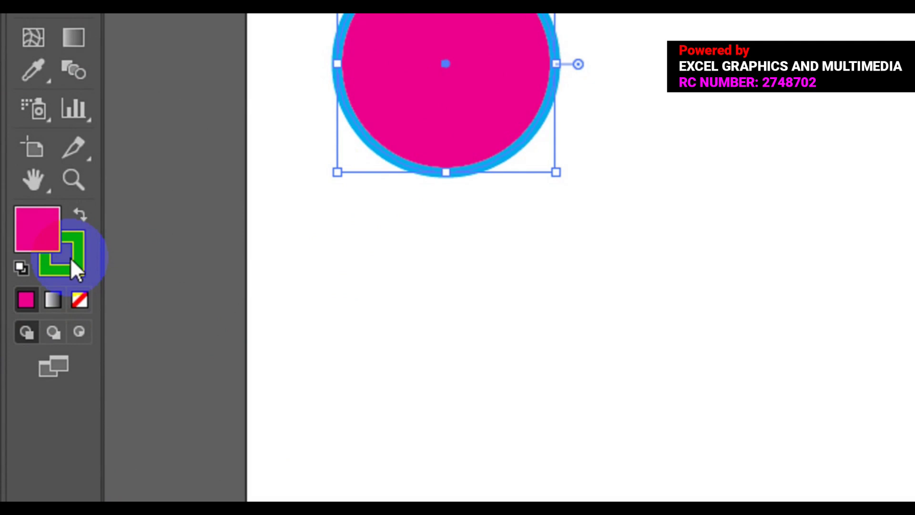
{"action": "double_click", "coordinate": [35, 236]}
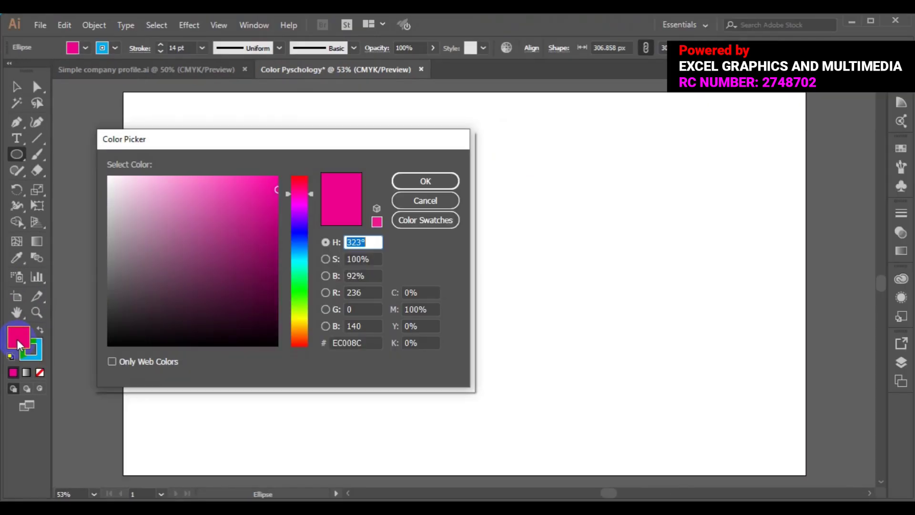
{"action": "left_click_drag", "start_coordinate": [316, 139], "coordinate": [578, 133]}
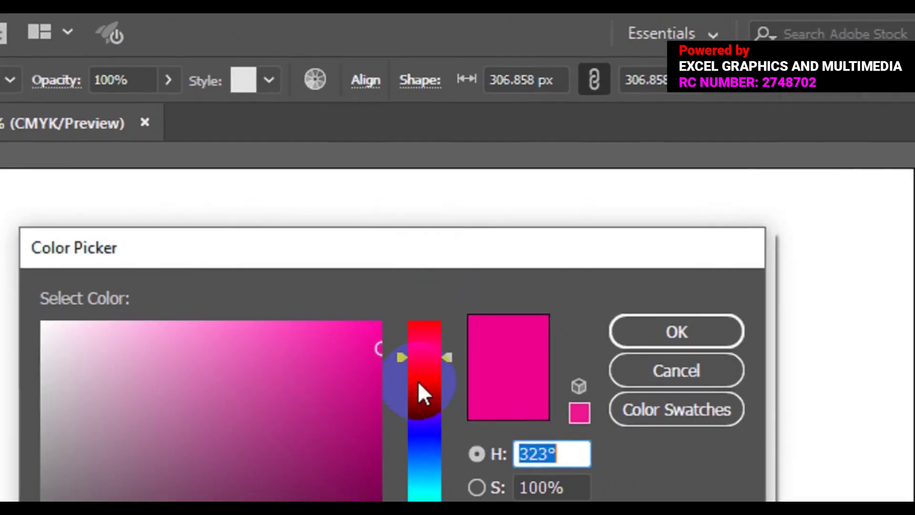
{"action": "left_click", "coordinate": [378, 375]}
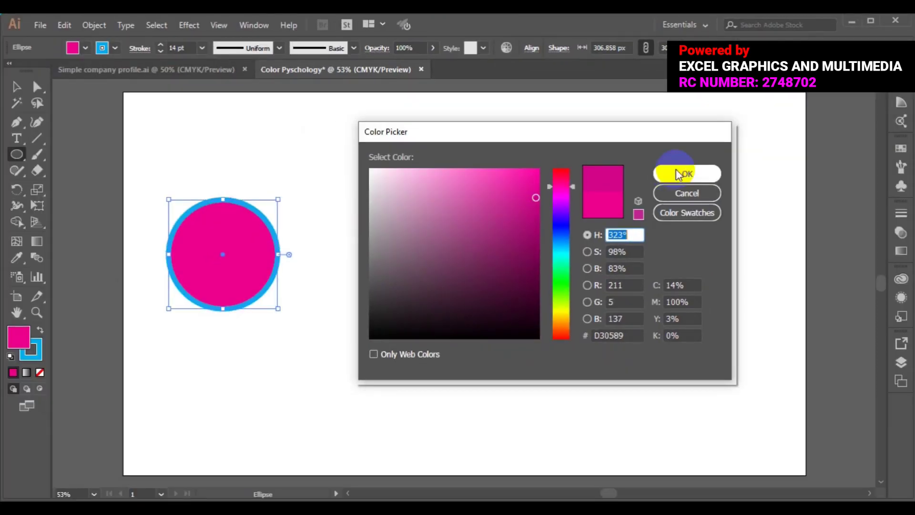
{"action": "left_click", "coordinate": [679, 175]}
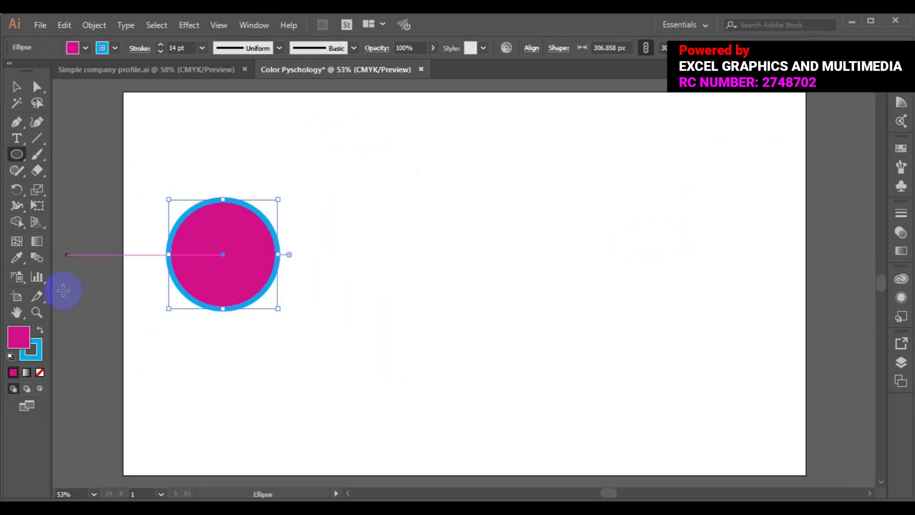
Step: Try the green C=85 M=10 Y=100 K=10 swatch for the circle's stroke, settle on dark navy, and deselect the circle
{"action": "left_click", "coordinate": [199, 208]}
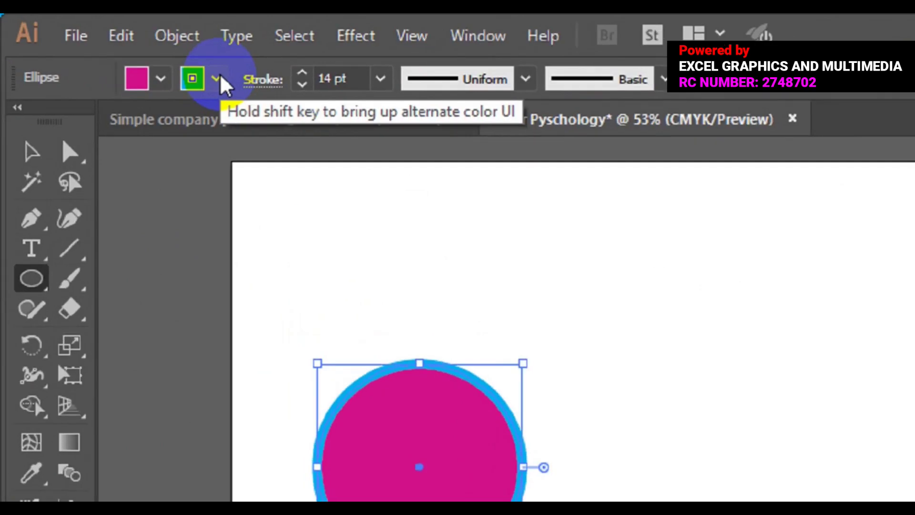
{"action": "left_click", "coordinate": [217, 79]}
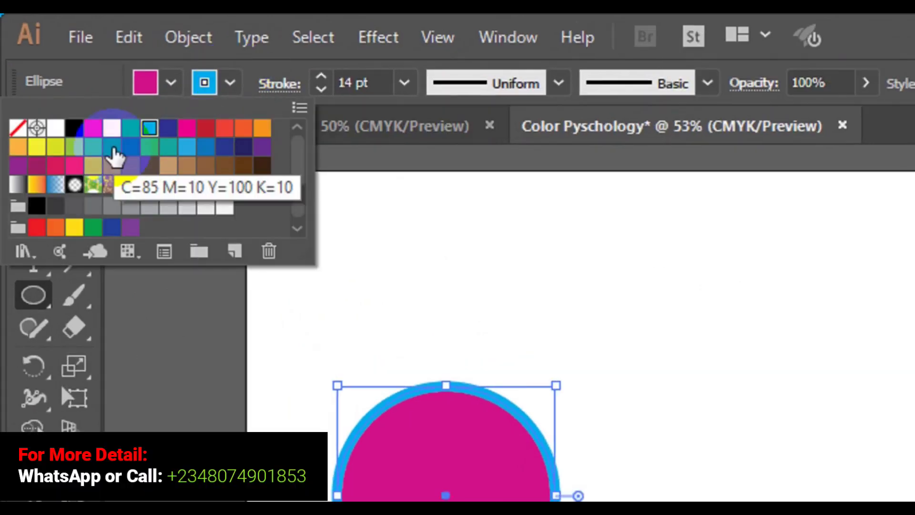
{"action": "left_click", "coordinate": [115, 154]}
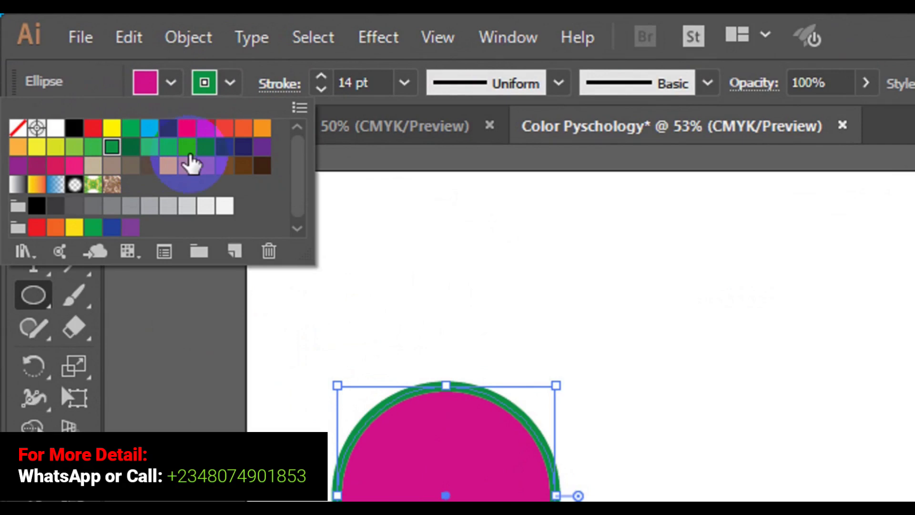
{"action": "left_click", "coordinate": [243, 148]}
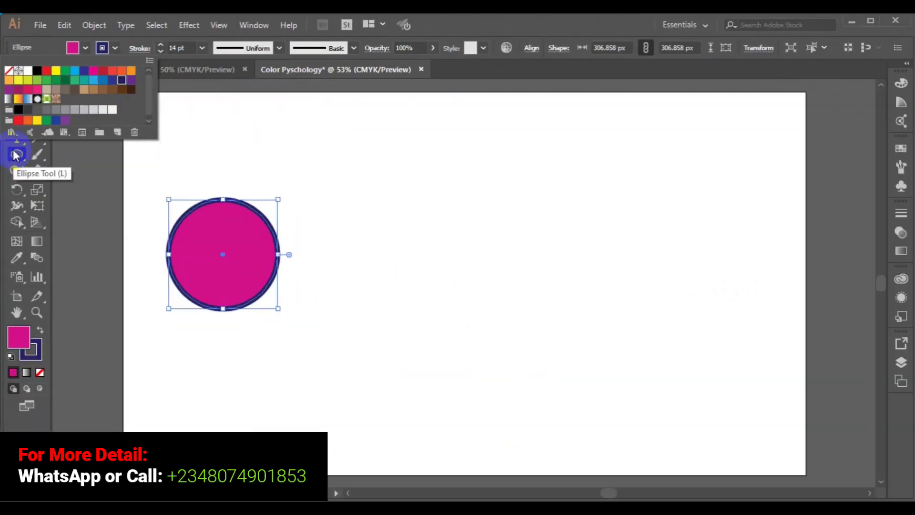
{"action": "left_click", "coordinate": [17, 155]}
{"action": "left_click", "coordinate": [19, 94]}
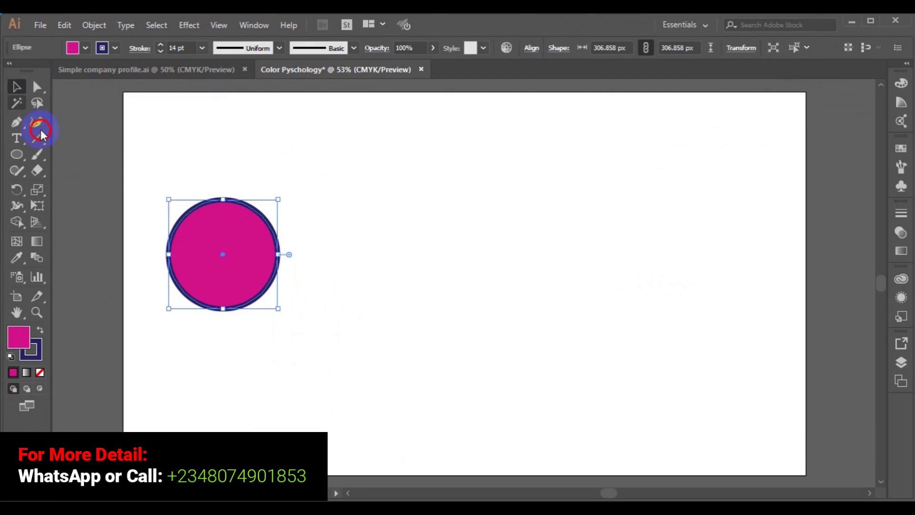
{"action": "left_click", "coordinate": [359, 257]}
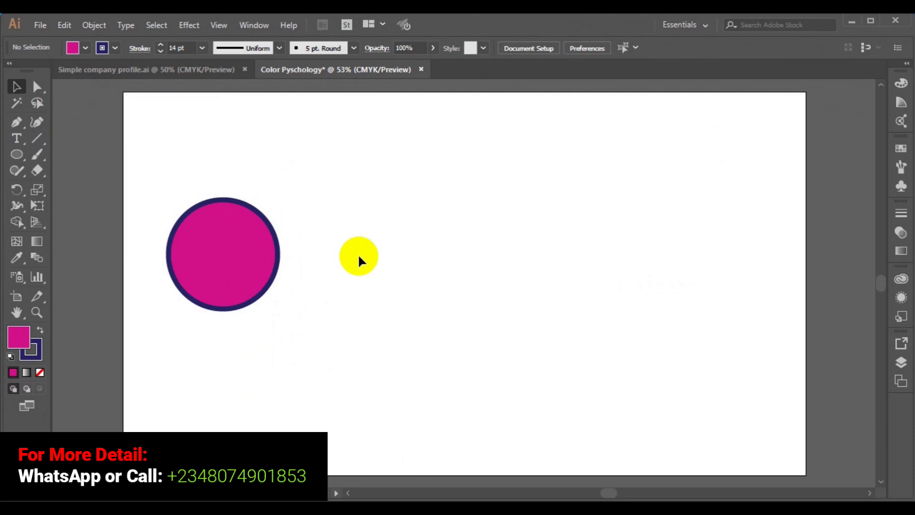
Step: Delete the circle and place a small rectangle drawn with the Rectangle tool where it stood
{"action": "left_click", "coordinate": [212, 265]}
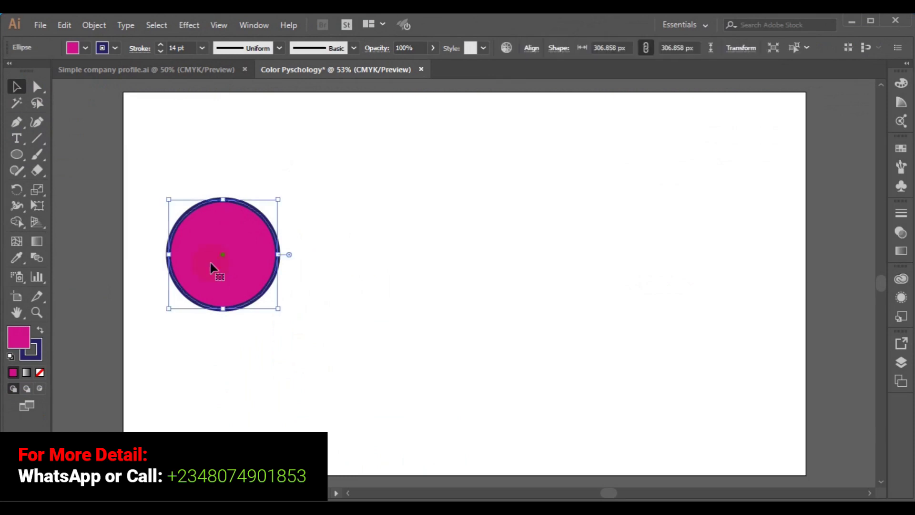
{"action": "key", "text": "Delete"}
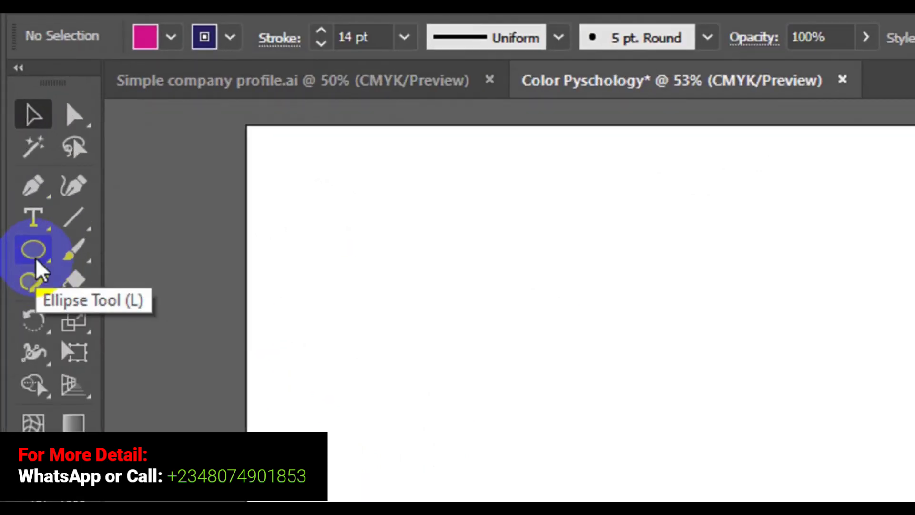
{"action": "left_click", "coordinate": [35, 254]}
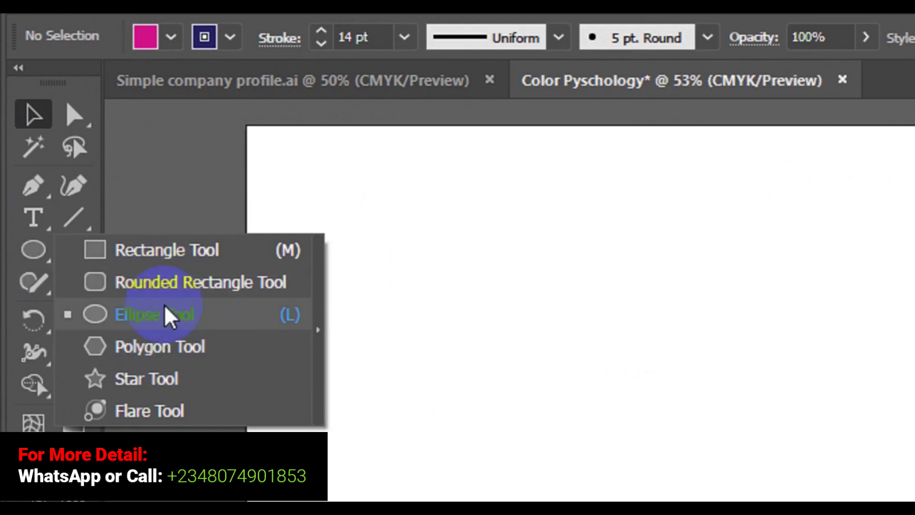
{"action": "left_click", "coordinate": [160, 255]}
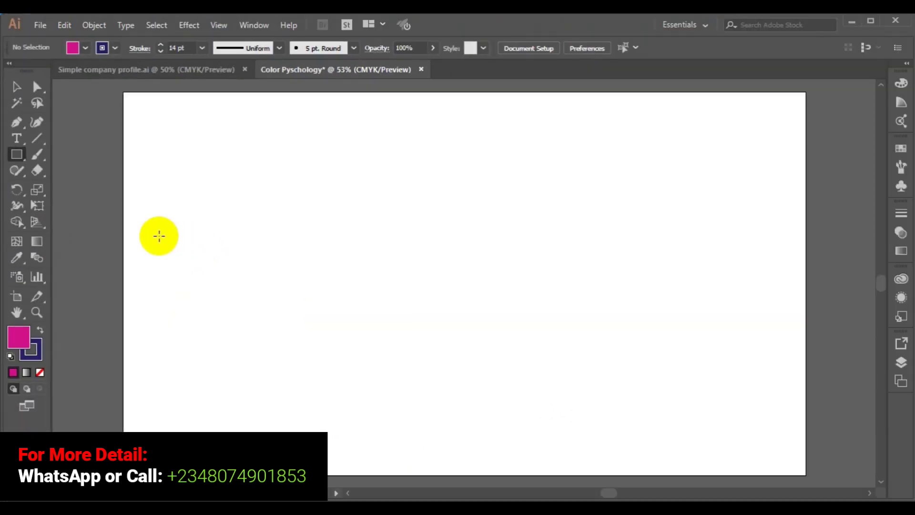
{"action": "left_click_drag", "start_coordinate": [137, 232], "coordinate": [215, 291]}
{"action": "left_click", "coordinate": [17, 87]}
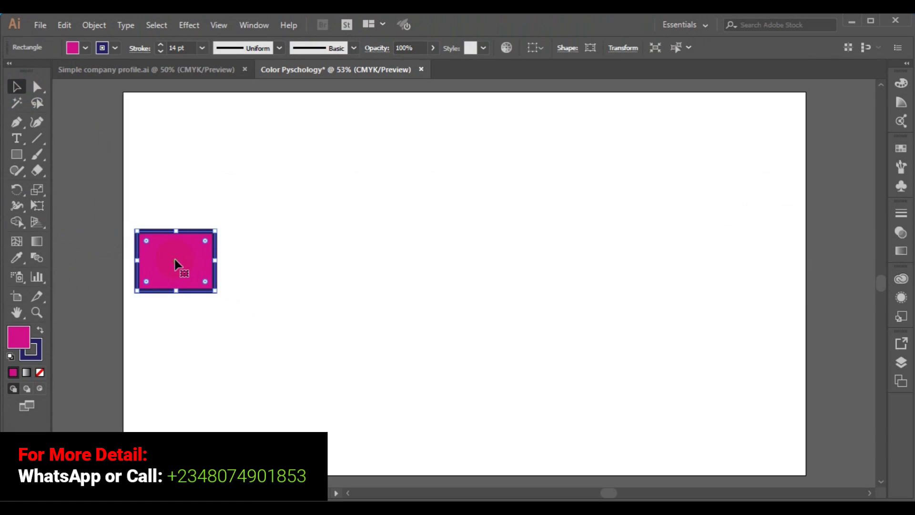
{"action": "left_click_drag", "start_coordinate": [177, 265], "coordinate": [222, 253]}
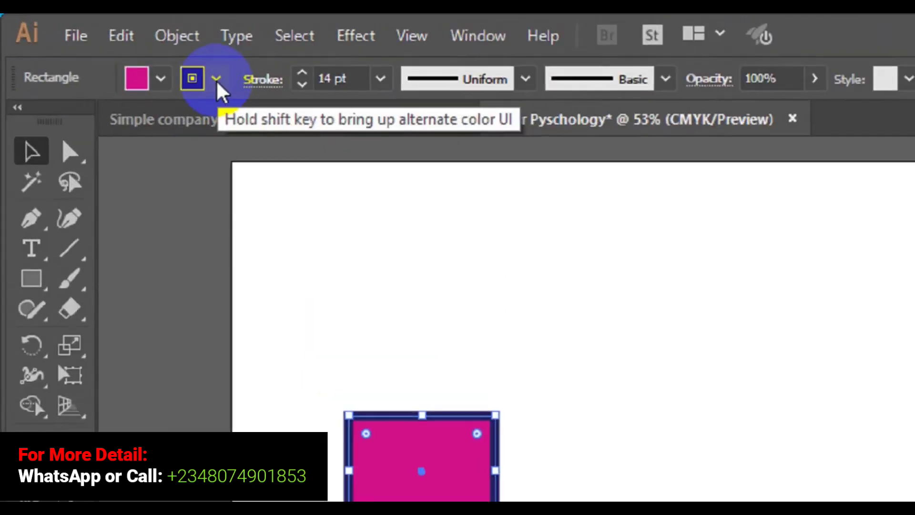
Step: Set the rectangle's stroke to None and deselect it
{"action": "left_click", "coordinate": [216, 79]}
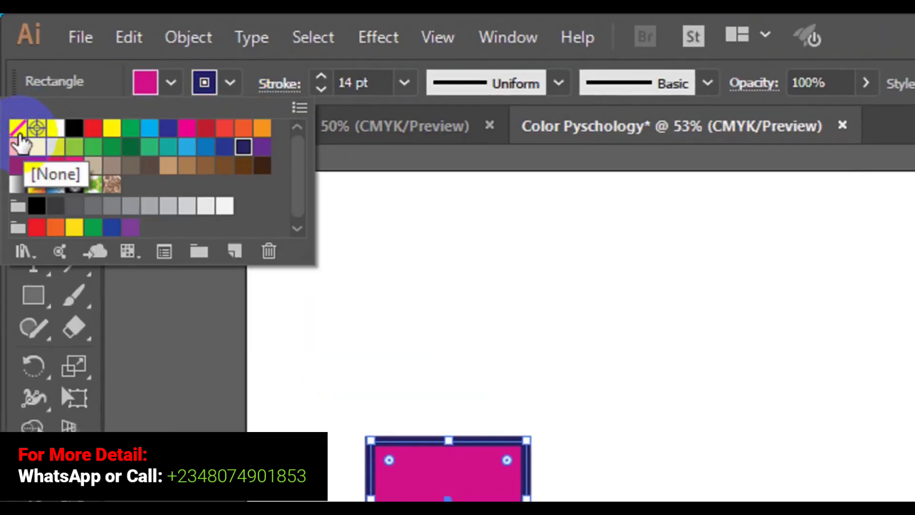
{"action": "left_click", "coordinate": [17, 132]}
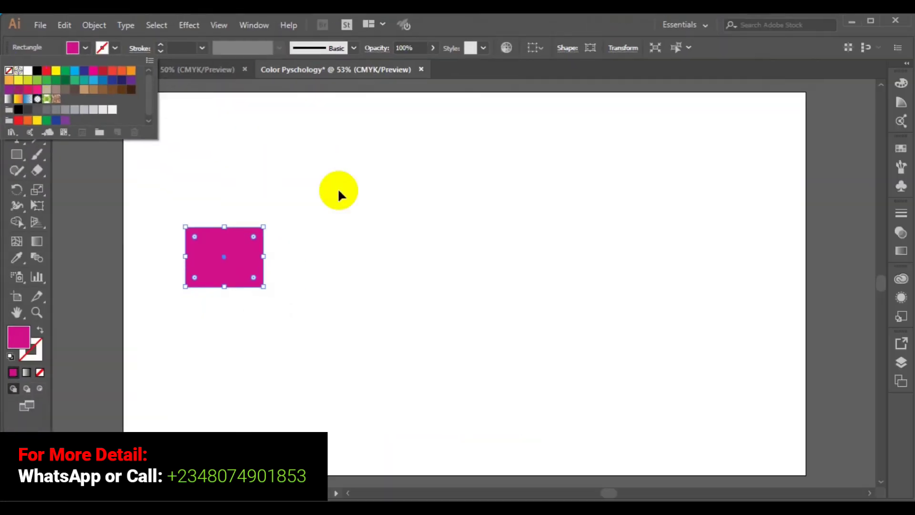
{"action": "left_click", "coordinate": [338, 189]}
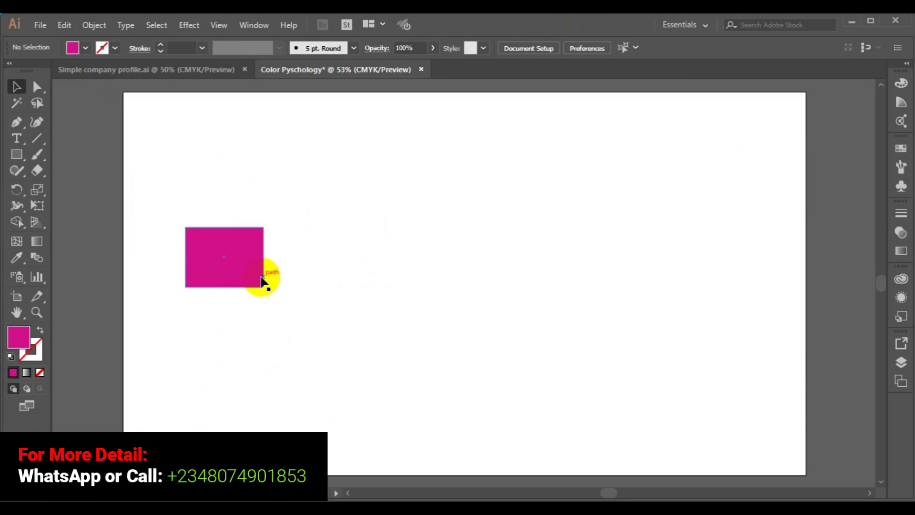
Step: Set the rectangle's fill to None and deselect it
{"action": "left_click", "coordinate": [261, 282]}
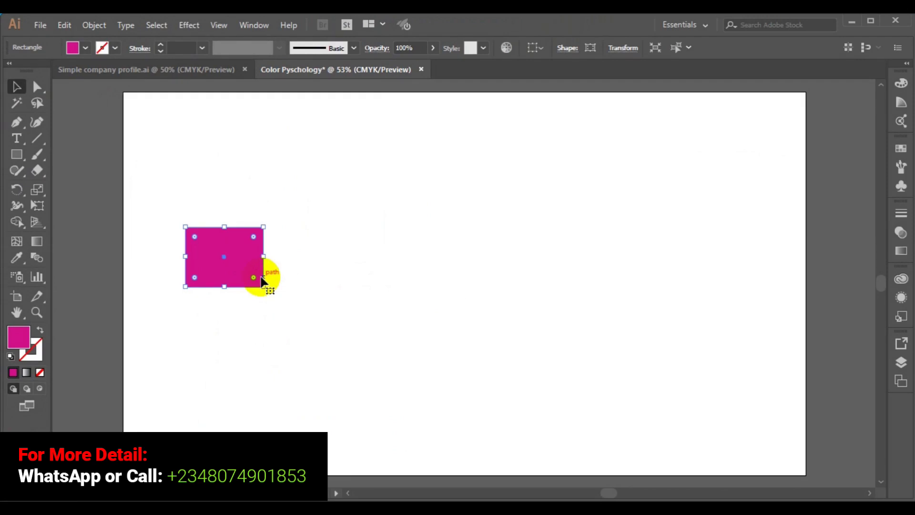
{"action": "left_click", "coordinate": [86, 49]}
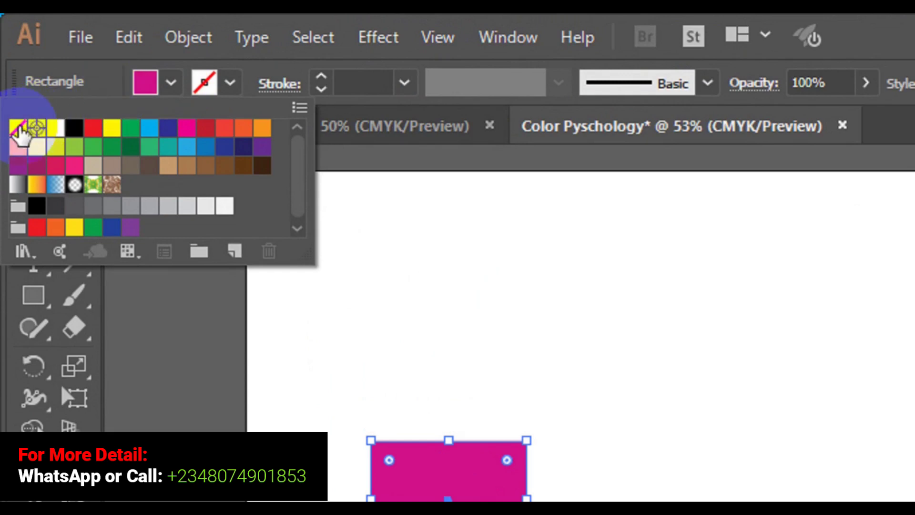
{"action": "left_click", "coordinate": [18, 129]}
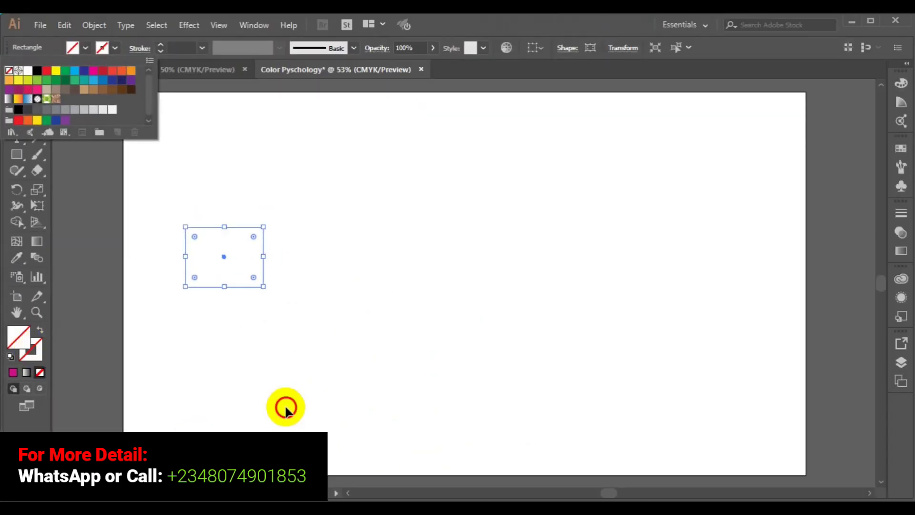
{"action": "left_click", "coordinate": [286, 408]}
{"action": "left_click", "coordinate": [262, 373]}
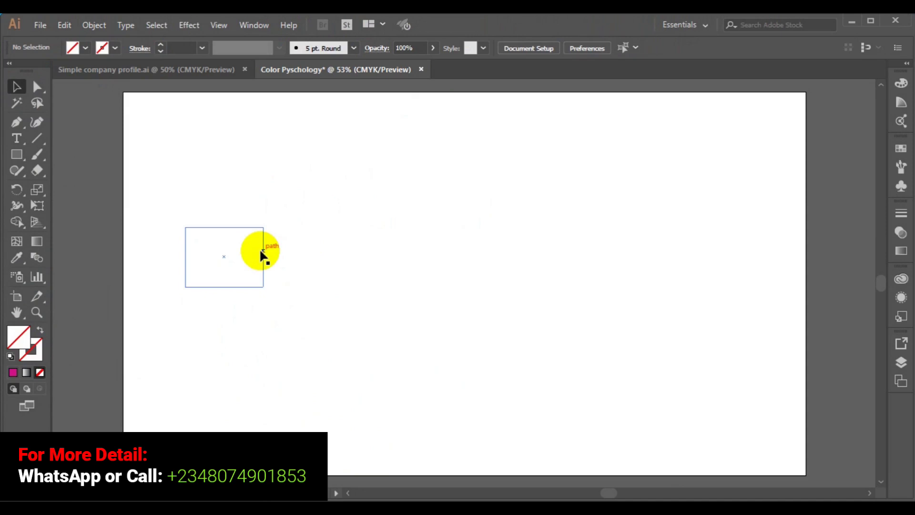
Step: Apply a black stroke to the unfilled rectangle and deselect it
{"action": "left_click", "coordinate": [261, 256]}
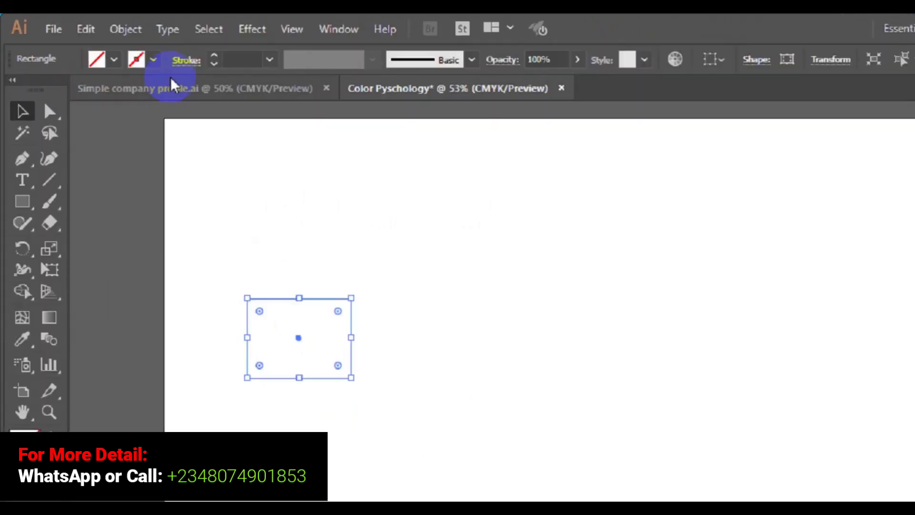
{"action": "left_click", "coordinate": [204, 74]}
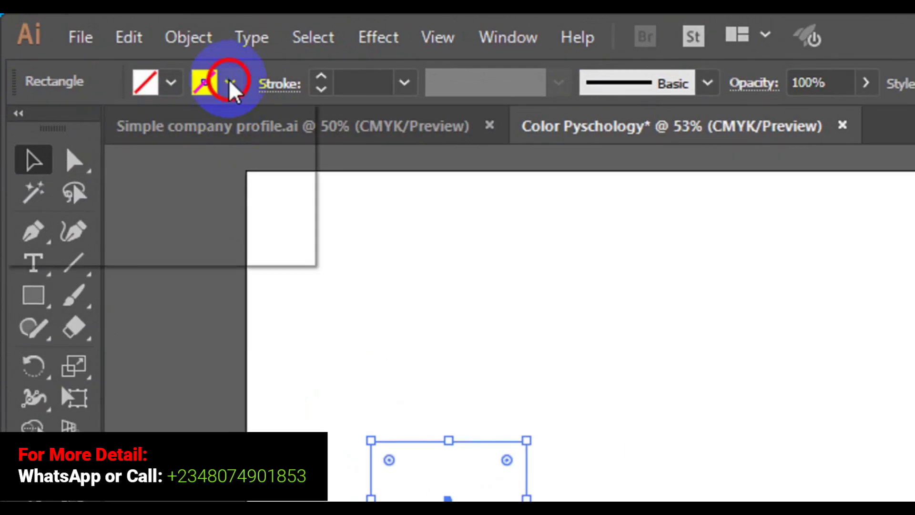
{"action": "left_click", "coordinate": [74, 128]}
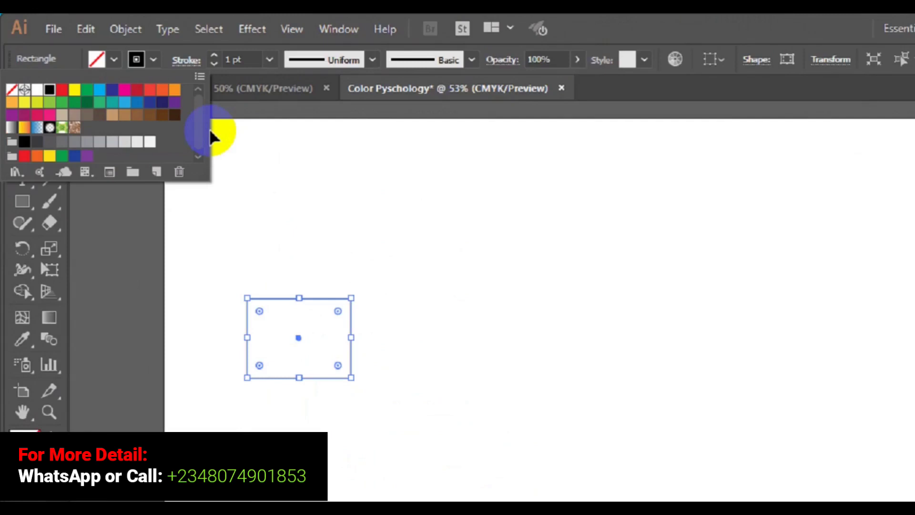
{"action": "left_click", "coordinate": [413, 268]}
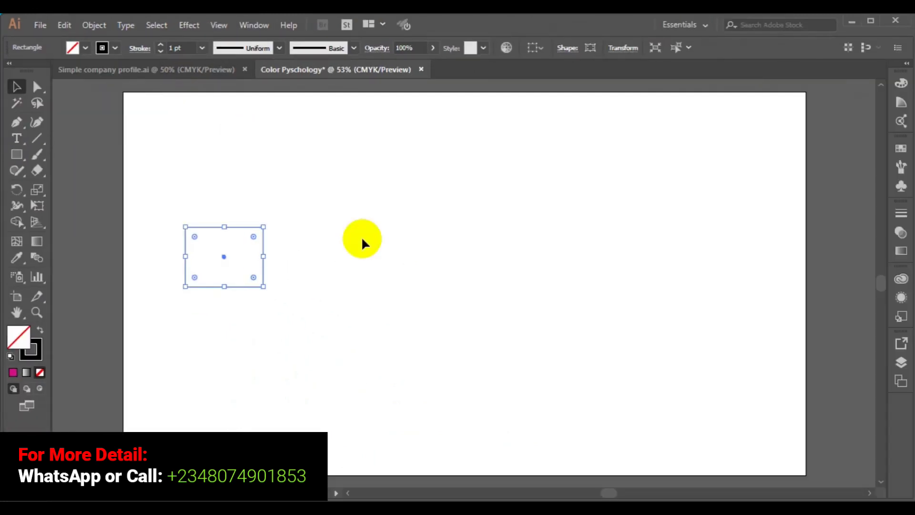
{"action": "left_click", "coordinate": [352, 276]}
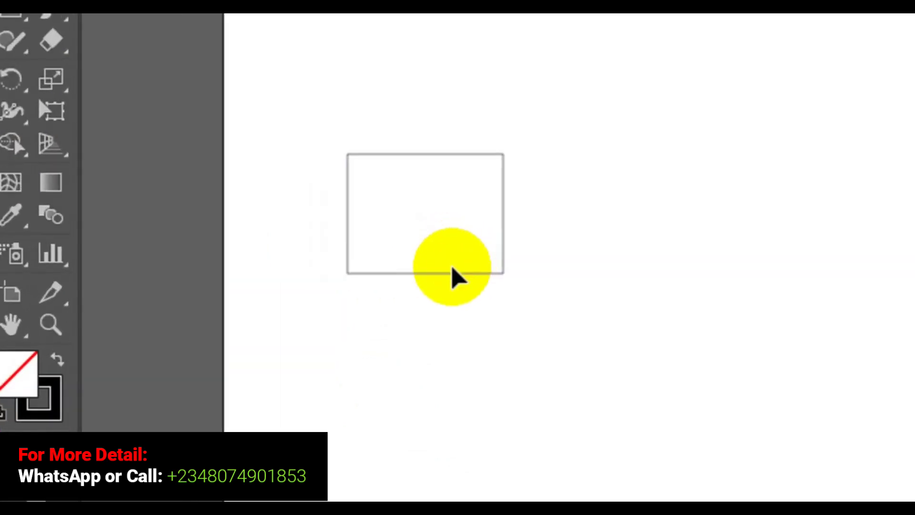
Step: Fill the rectangle with CMYK Magenta, set its stroke to None, and deselect it
{"action": "left_click", "coordinate": [454, 273]}
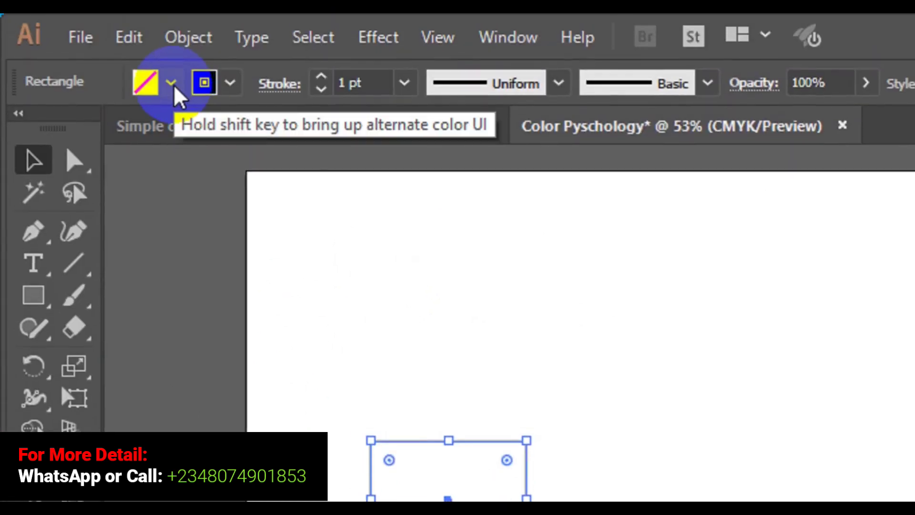
{"action": "left_click", "coordinate": [171, 84]}
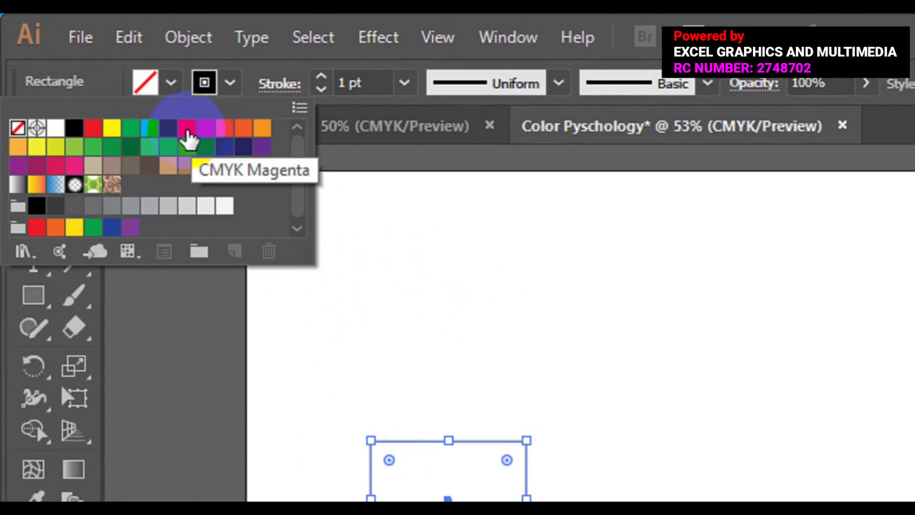
{"action": "left_click", "coordinate": [187, 136]}
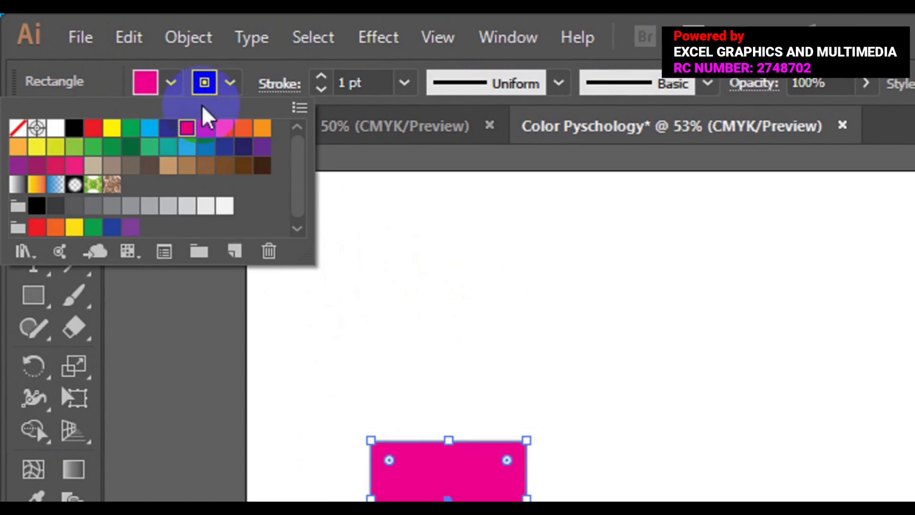
{"action": "left_click", "coordinate": [230, 83]}
{"action": "left_click", "coordinate": [230, 83]}
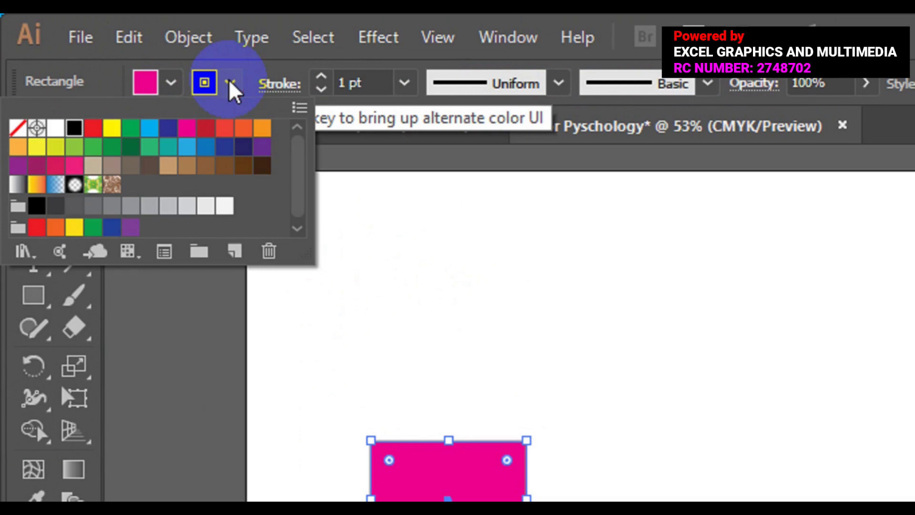
{"action": "left_click", "coordinate": [15, 129]}
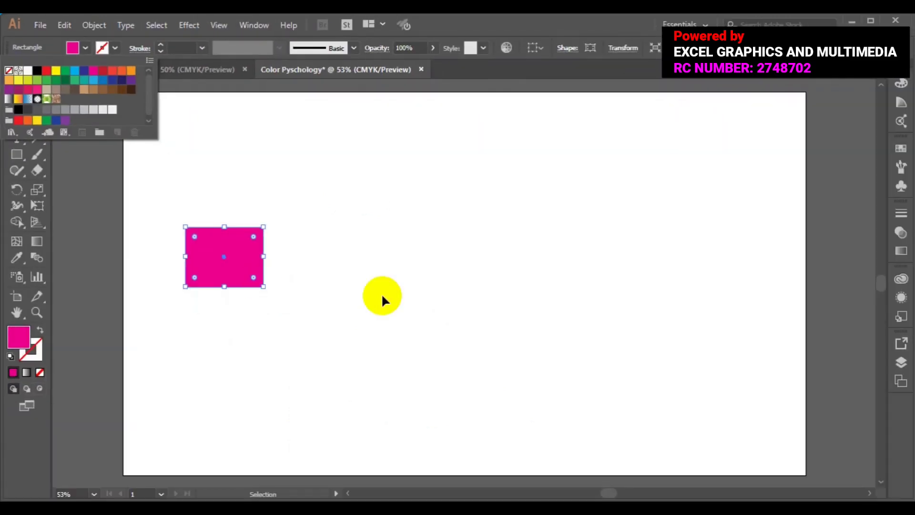
{"action": "left_click", "coordinate": [382, 296]}
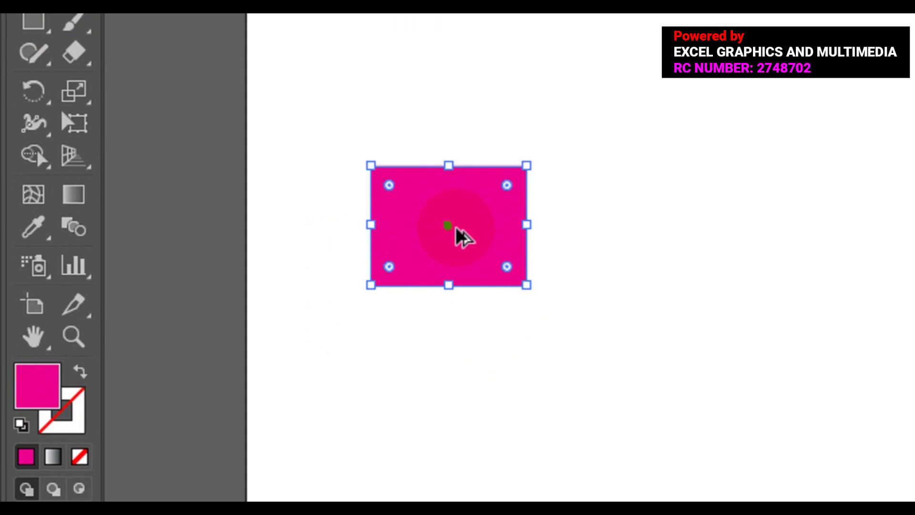
Step: Place three copies of the magenta rectangle beside the original to form a horizontal row of four
{"action": "left_click_drag", "start_coordinate": [459, 235], "coordinate": [816, 232]}
{"action": "left_click_drag", "start_coordinate": [753, 230], "coordinate": [769, 230]}
{"action": "left_click_drag", "start_coordinate": [705, 230], "coordinate": [790, 203]}
{"action": "left_click_drag", "start_coordinate": [729, 205], "coordinate": [793, 217]}
{"action": "left_click_drag", "start_coordinate": [716, 218], "coordinate": [689, 220]}
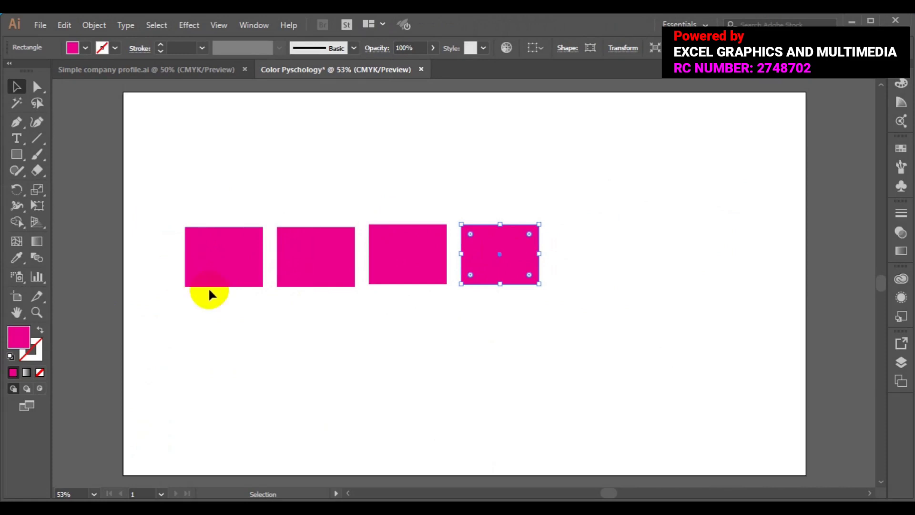
Step: Open the second rectangle's fill colour for editing in the Color Picker
{"action": "left_click", "coordinate": [192, 283]}
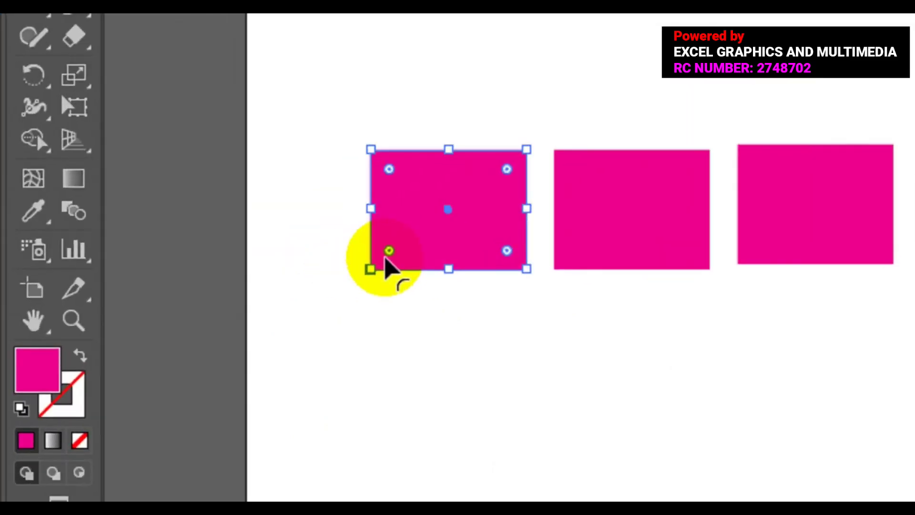
{"action": "left_click", "coordinate": [611, 246]}
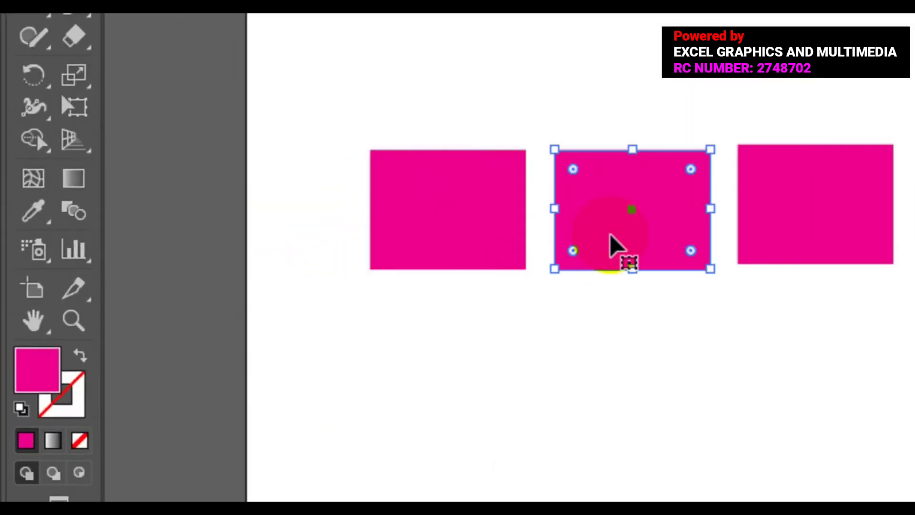
{"action": "left_click", "coordinate": [56, 374]}
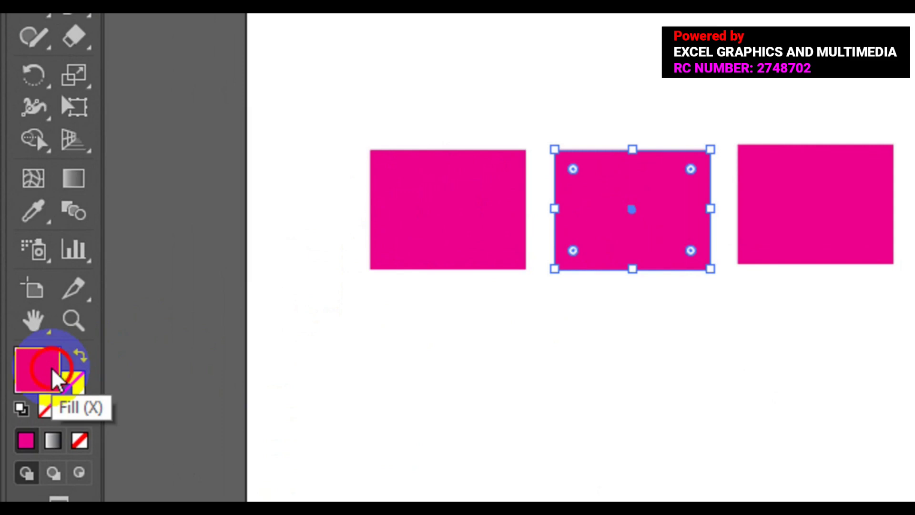
{"action": "double_click", "coordinate": [52, 373]}
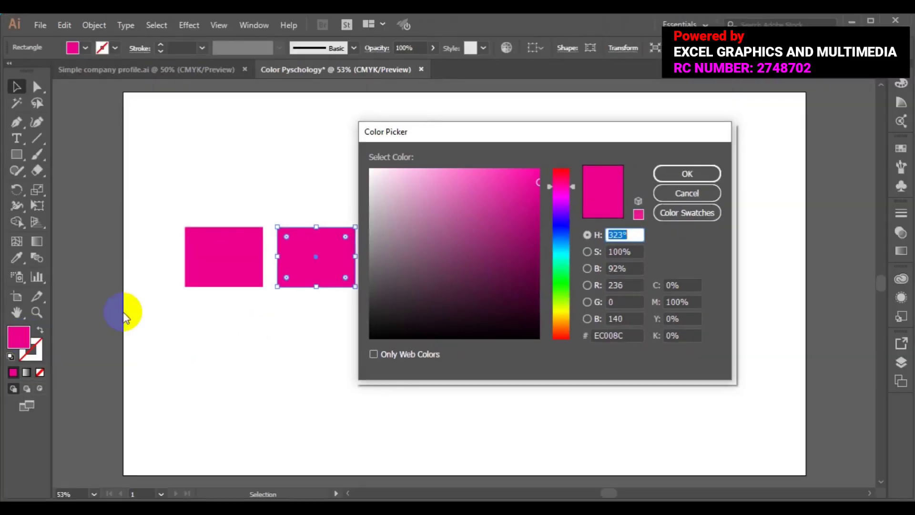
Step: Try the lighter pink DD2F9F as the second rectangle's fill, then return to the original magenta EC008C
{"action": "left_click", "coordinate": [505, 190]}
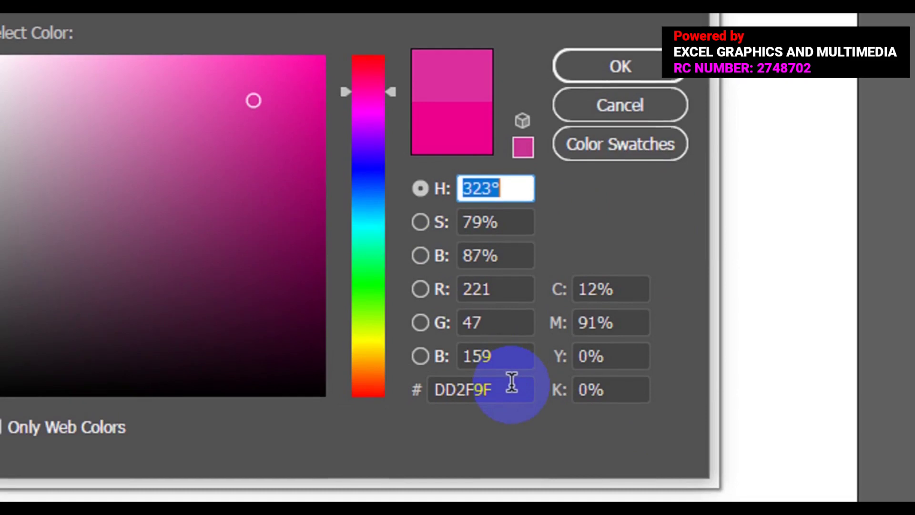
{"action": "left_click_drag", "start_coordinate": [470, 379], "coordinate": [415, 380]}
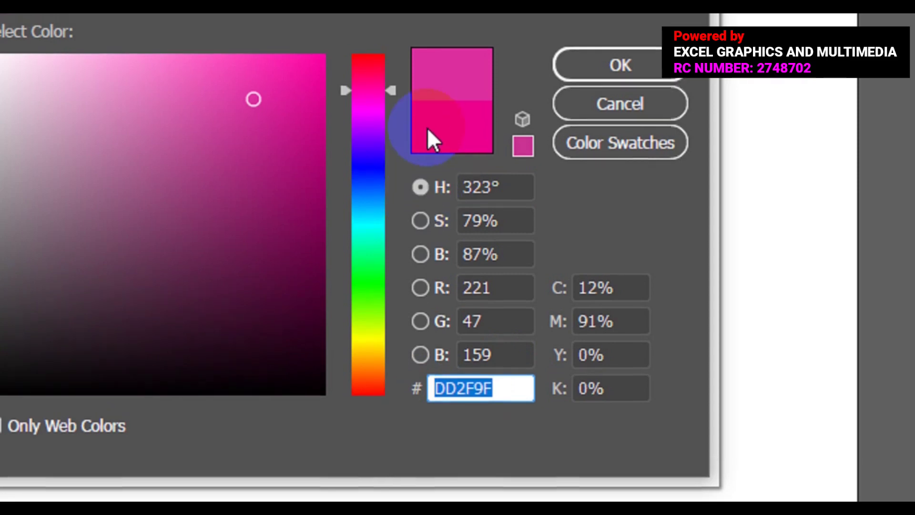
{"action": "left_click", "coordinate": [427, 129]}
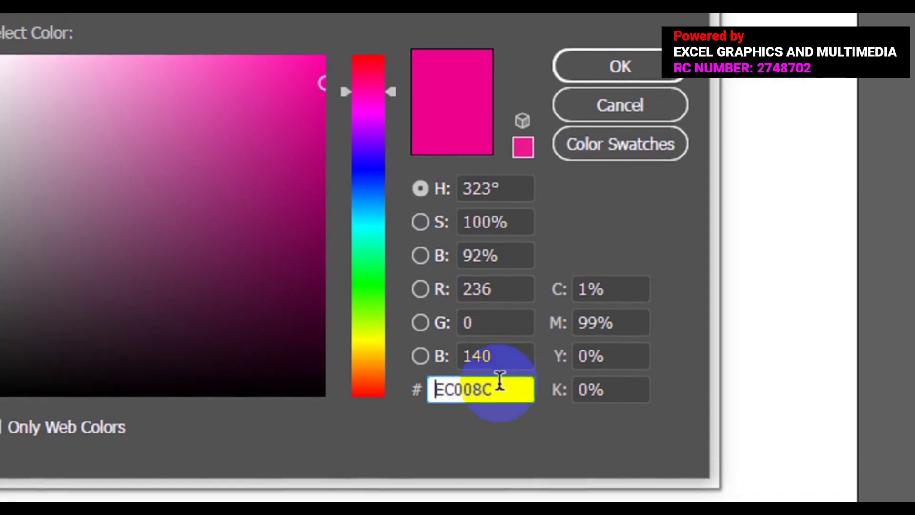
{"action": "left_click_drag", "start_coordinate": [493, 389], "coordinate": [436, 390]}
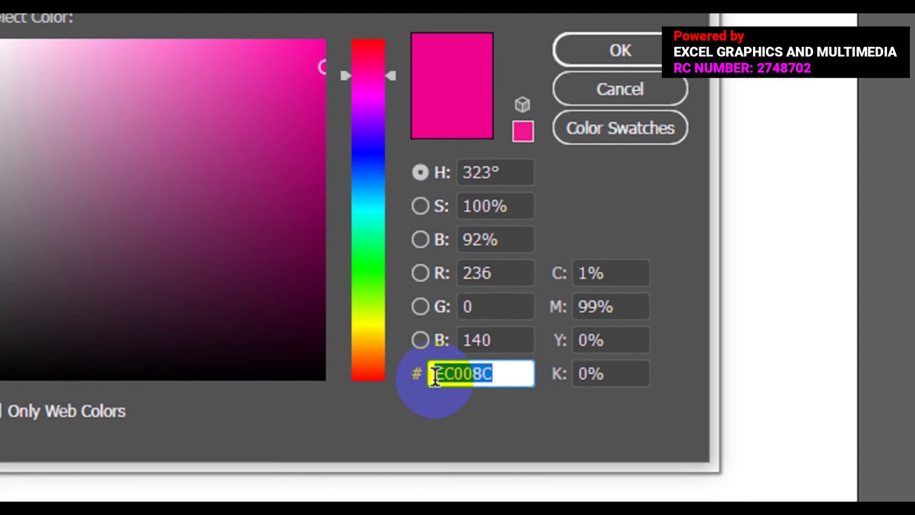
Step: Set the second rectangle's fill to the lighter pink DD45A7 and deselect it
{"action": "left_click", "coordinate": [221, 83]}
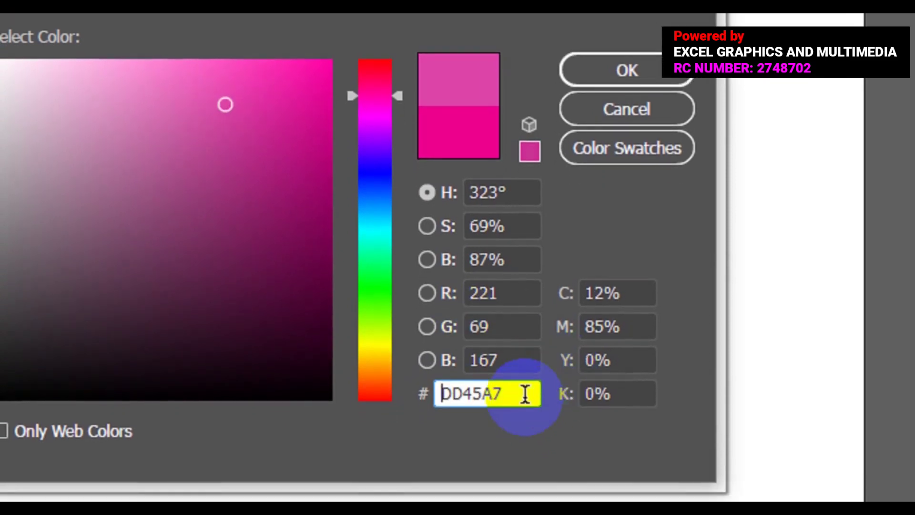
{"action": "left_click_drag", "start_coordinate": [524, 394], "coordinate": [427, 398]}
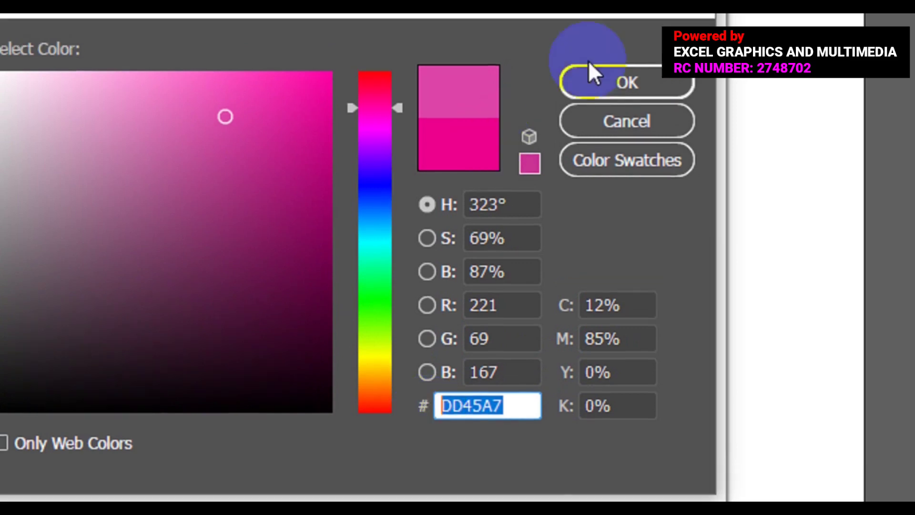
{"action": "left_click", "coordinate": [591, 50]}
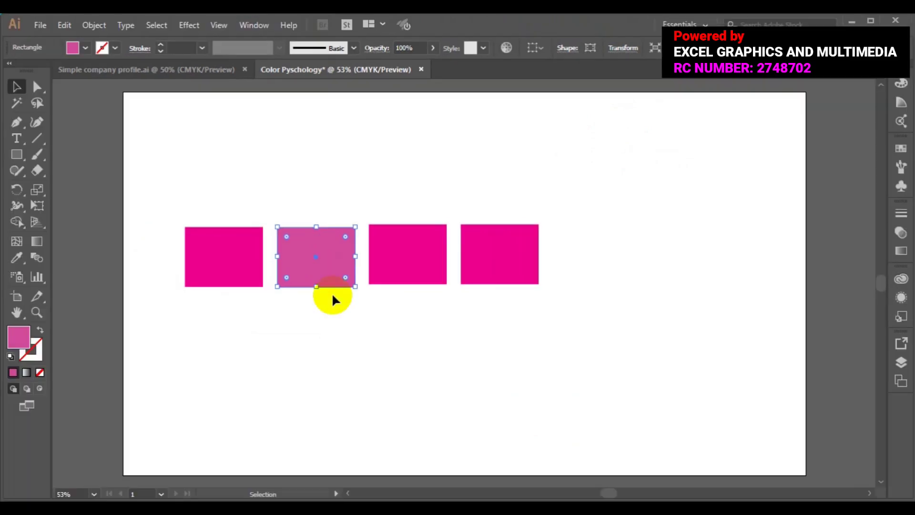
{"action": "left_click", "coordinate": [327, 331]}
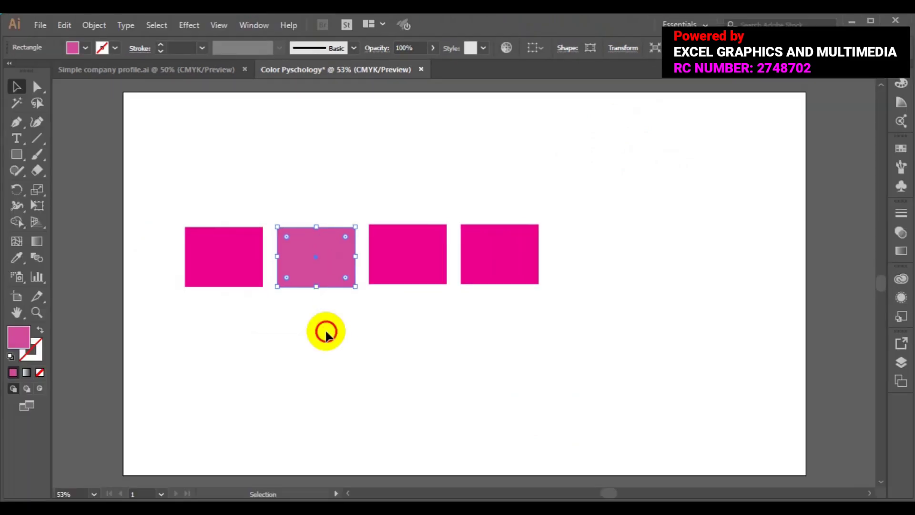
{"action": "left_click", "coordinate": [282, 366]}
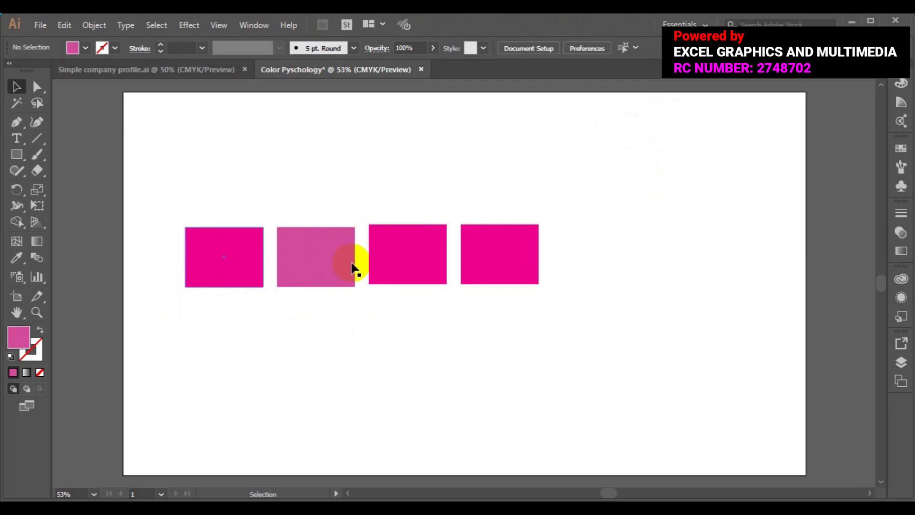
Step: Fill the third rectangle with an even lighter pink, E55AB4, and deselect it
{"action": "left_click", "coordinate": [411, 270]}
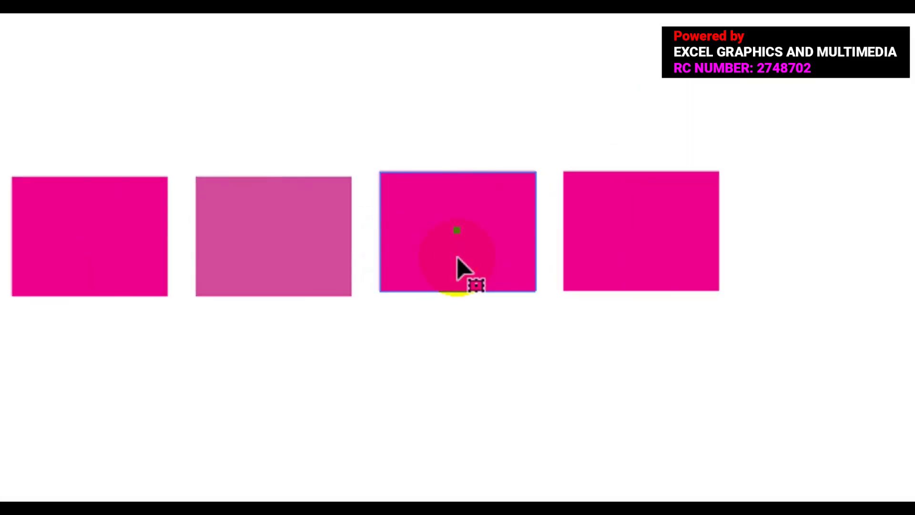
{"action": "left_click", "coordinate": [457, 257]}
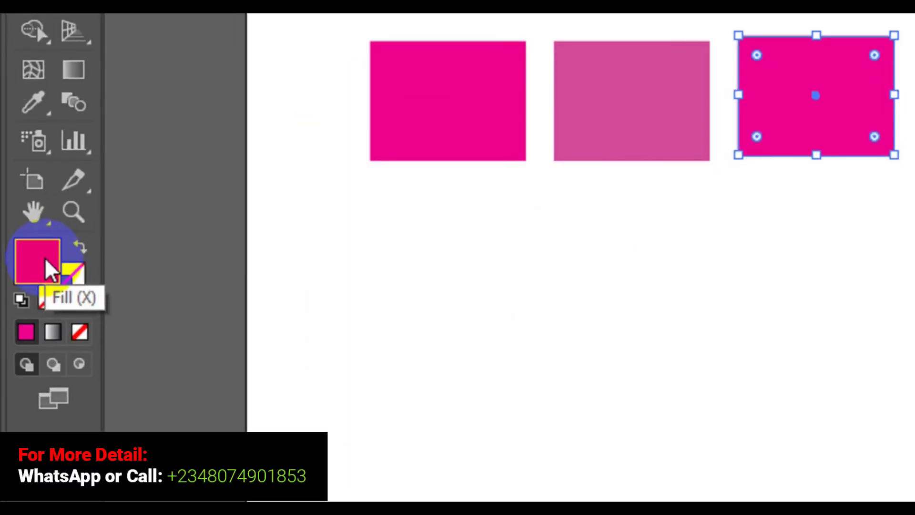
{"action": "double_click", "coordinate": [46, 261]}
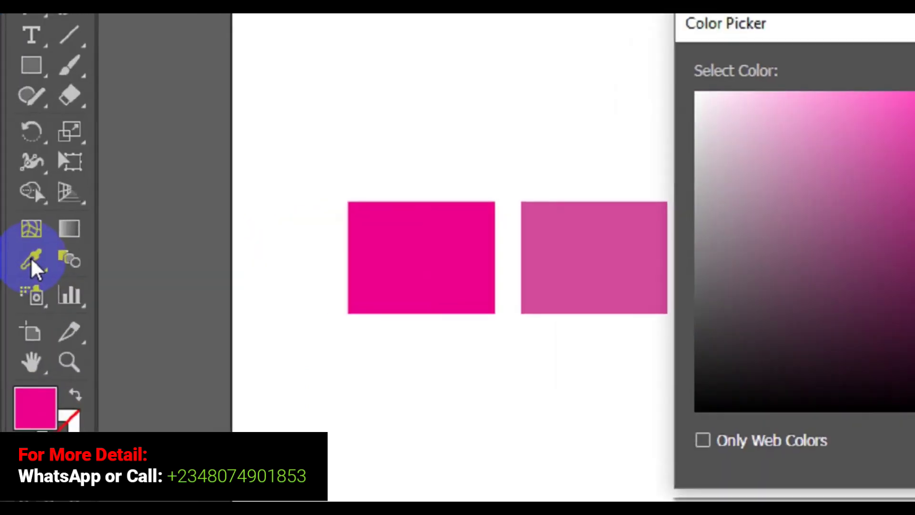
{"action": "left_click", "coordinate": [38, 267]}
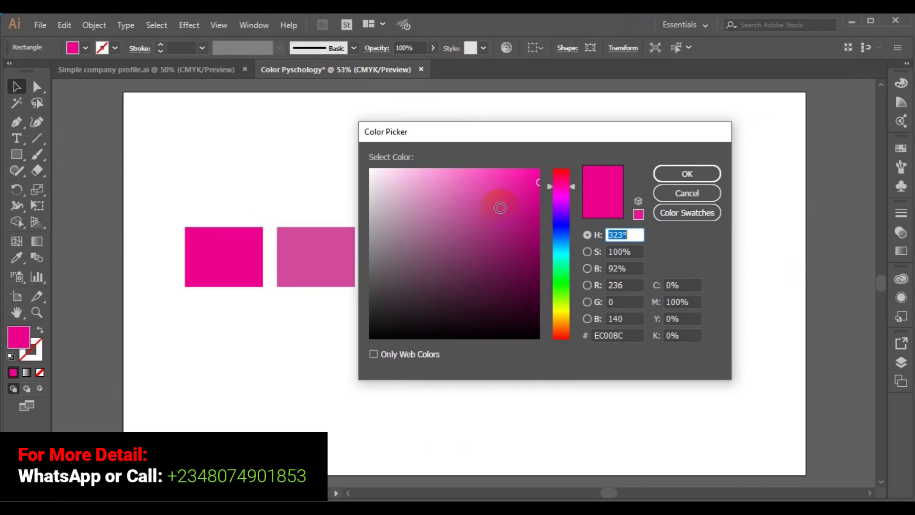
{"action": "left_click_drag", "start_coordinate": [584, 134], "coordinate": [676, 110]}
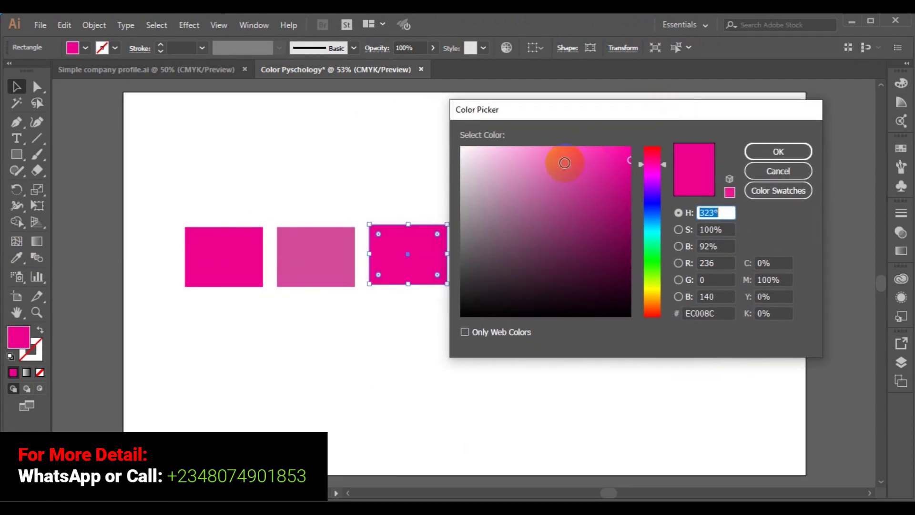
{"action": "left_click", "coordinate": [565, 162]}
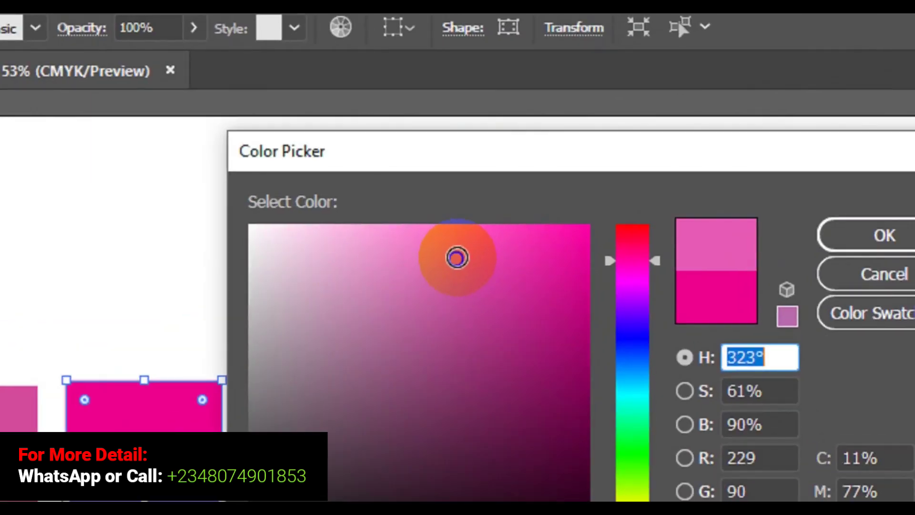
{"action": "left_click", "coordinate": [834, 236]}
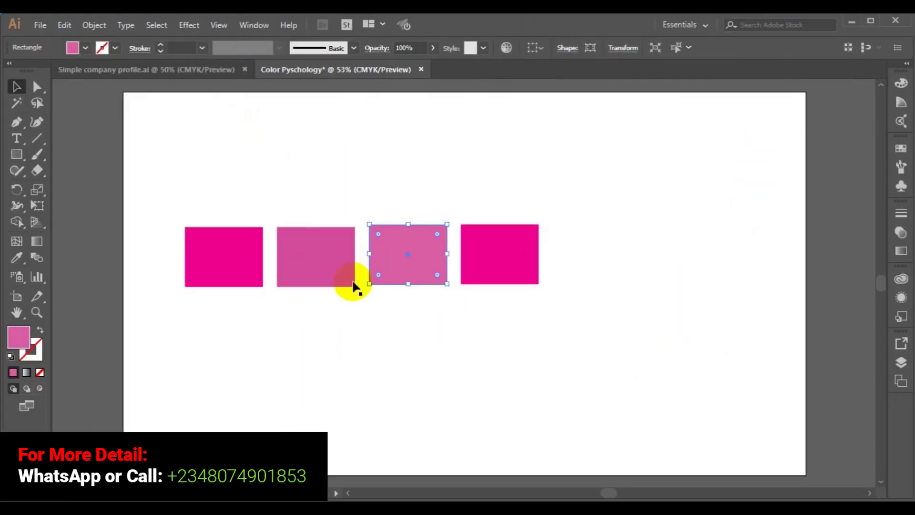
{"action": "left_click", "coordinate": [514, 301]}
Step: Copy the hex code of the third rectangle's fill and close the Color Picker
{"action": "left_click", "coordinate": [338, 268]}
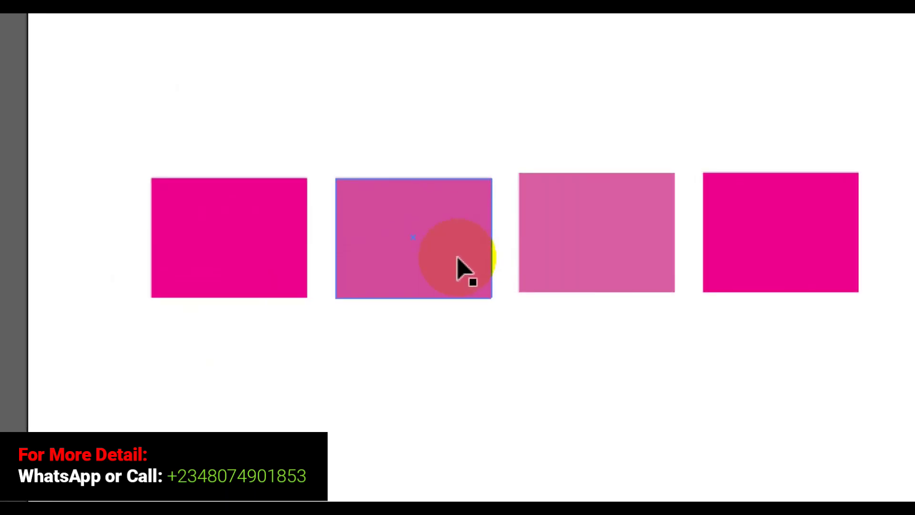
{"action": "left_click", "coordinate": [565, 259]}
{"action": "left_click", "coordinate": [559, 249]}
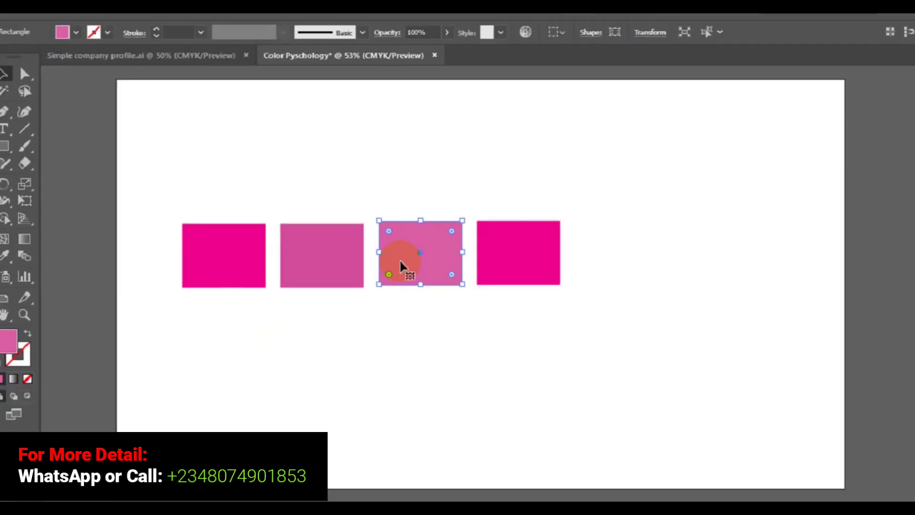
{"action": "left_click", "coordinate": [13, 346]}
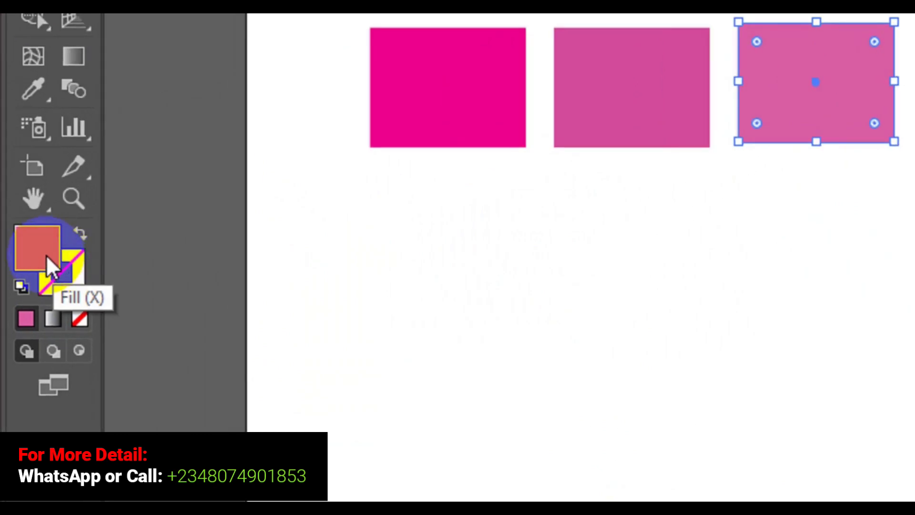
{"action": "double_click", "coordinate": [47, 255]}
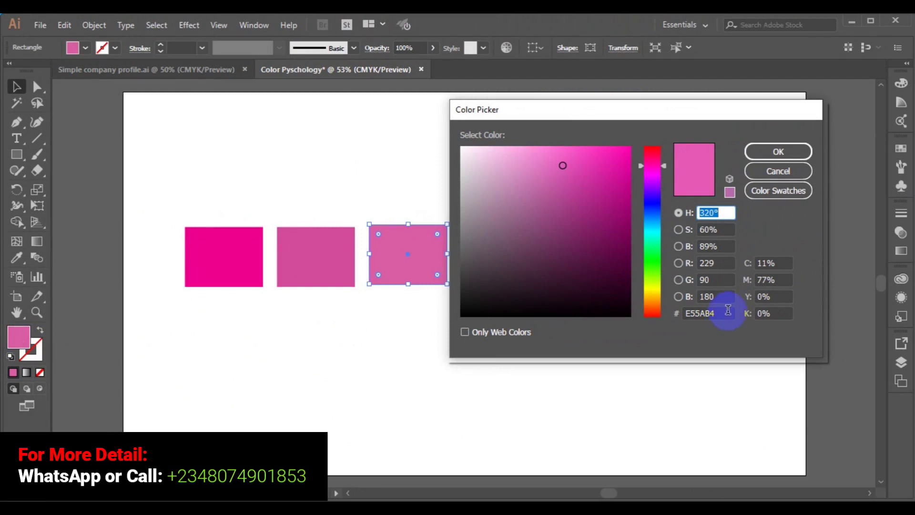
{"action": "double_click", "coordinate": [706, 313]}
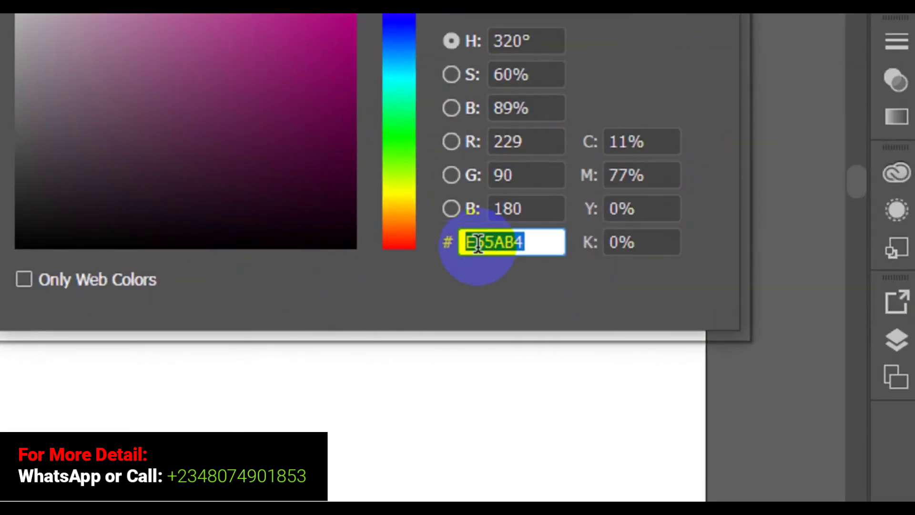
{"action": "left_click", "coordinate": [551, 242]}
{"action": "left_click_drag", "start_coordinate": [552, 241], "coordinate": [437, 245]}
{"action": "key", "text": "ctrl+c"}
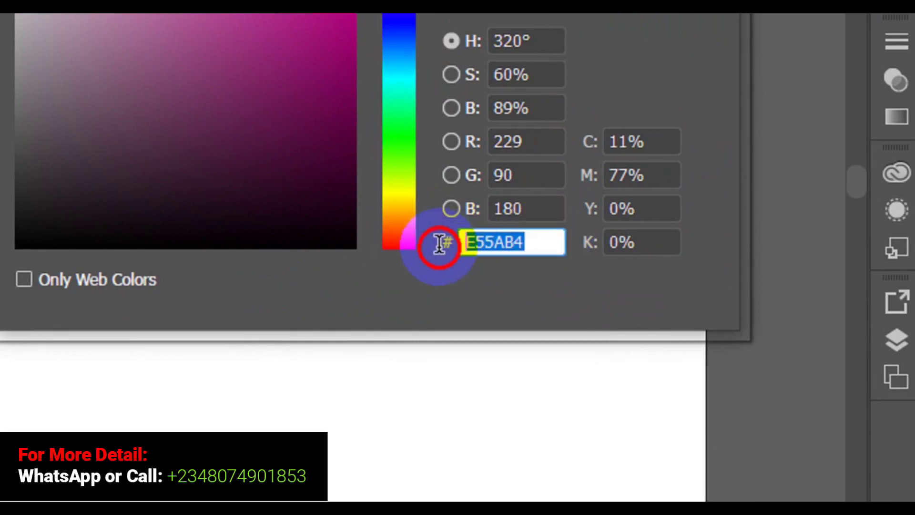
{"action": "right_click", "coordinate": [485, 244]}
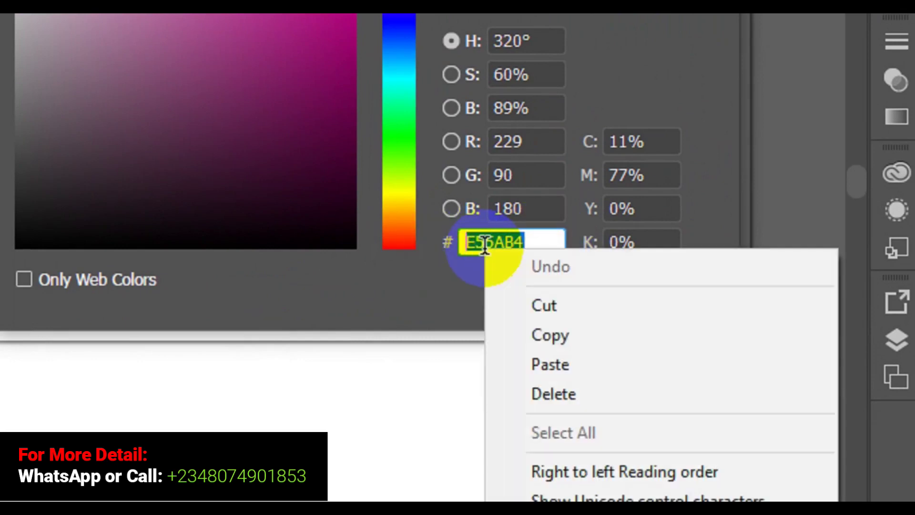
{"action": "left_click", "coordinate": [550, 335]}
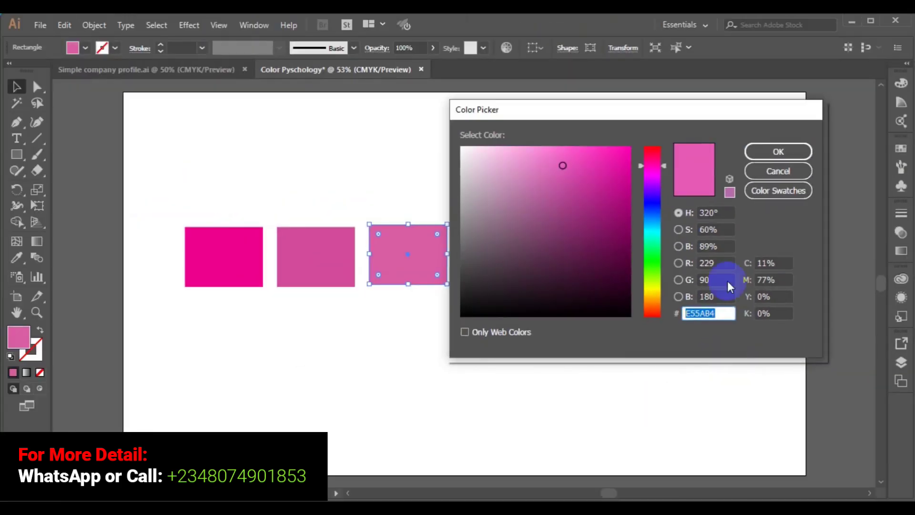
{"action": "left_click", "coordinate": [776, 150]}
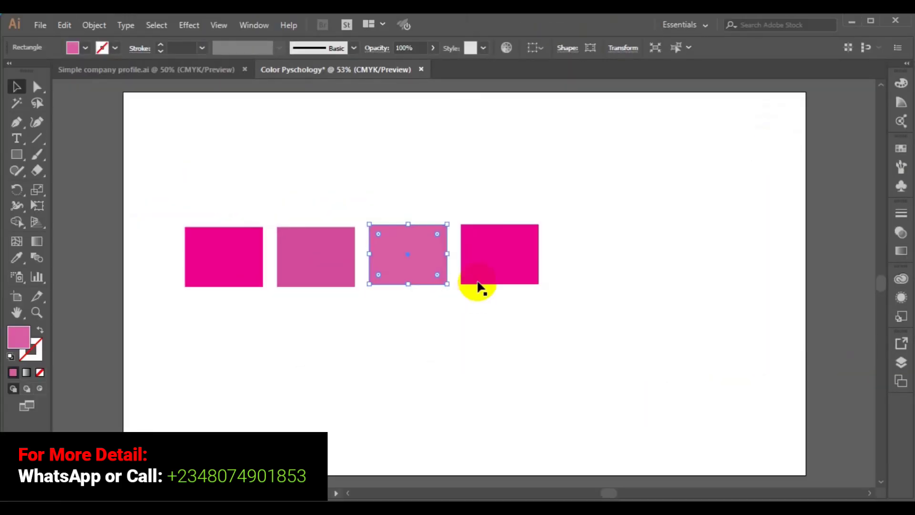
Step: Open the fourth rectangle's fill colour for editing and replace its hex code with the copied E55AB4
{"action": "left_click", "coordinate": [475, 281]}
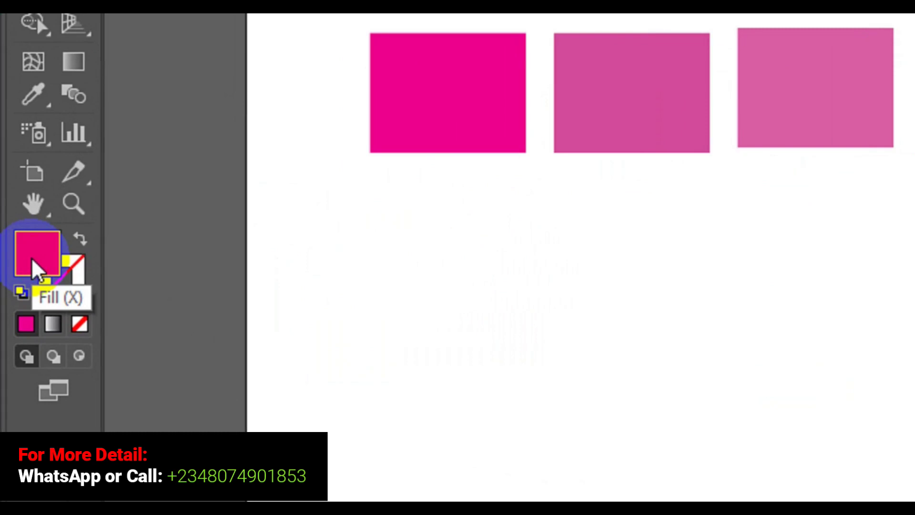
{"action": "double_click", "coordinate": [31, 258]}
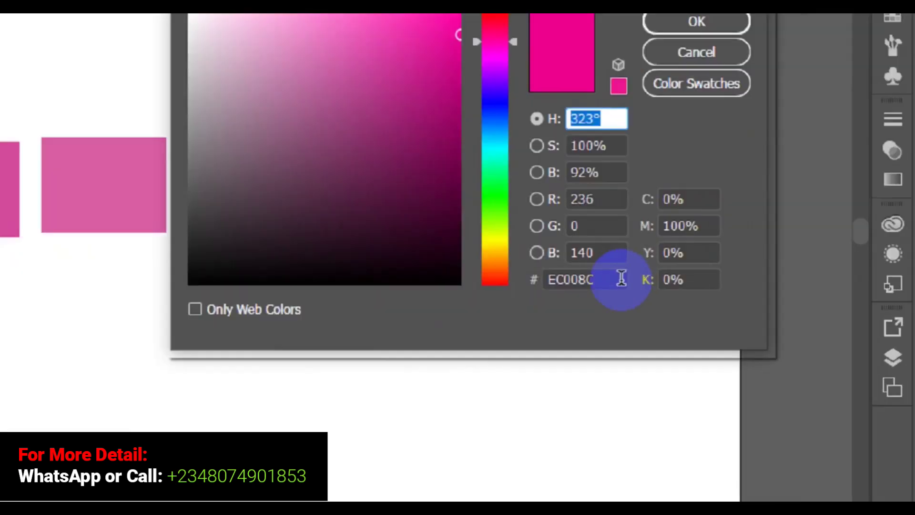
{"action": "left_click_drag", "start_coordinate": [727, 313], "coordinate": [691, 316]}
{"action": "left_click_drag", "start_coordinate": [468, 260], "coordinate": [431, 262]}
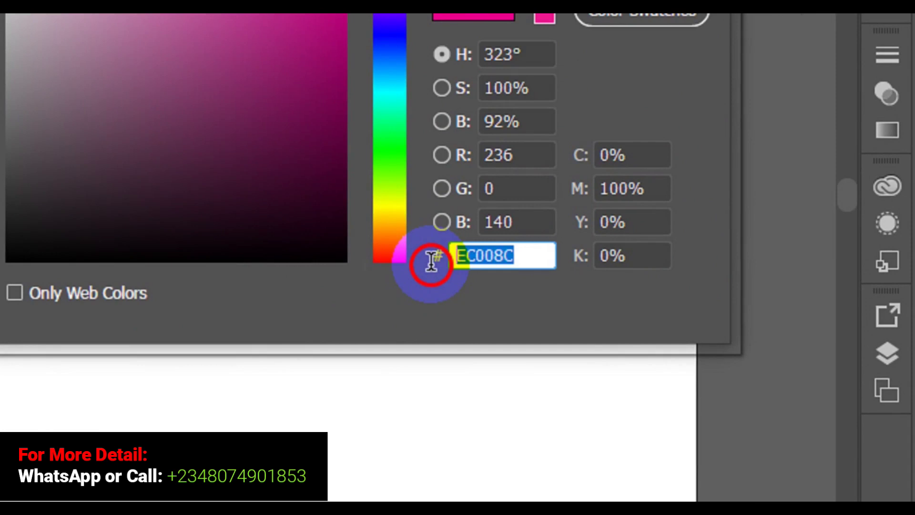
{"action": "right_click", "coordinate": [507, 256]}
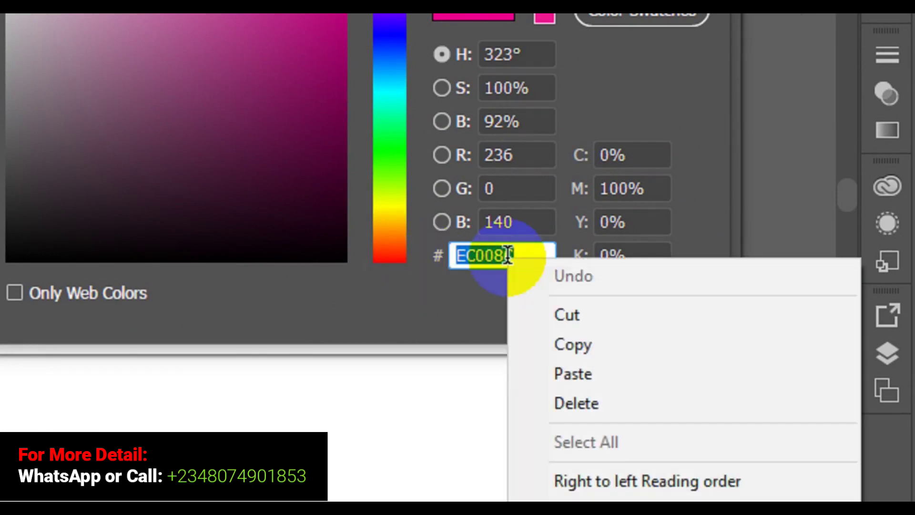
{"action": "left_click", "coordinate": [551, 367]}
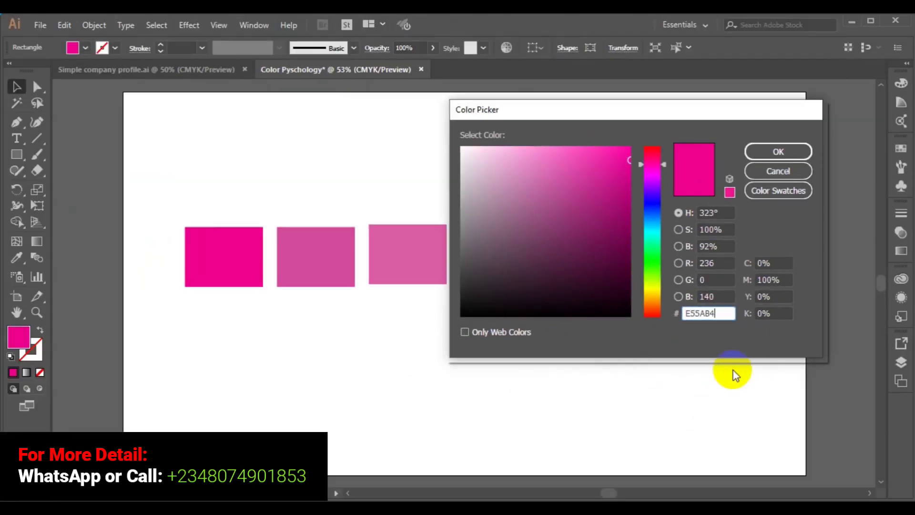
Step: Clear the hex value, paste the copied code E55AB4 again and apply it to the fourth rectangle's fill
{"action": "key", "text": "ctrl+a"}
{"action": "key", "text": "ctrl+c"}
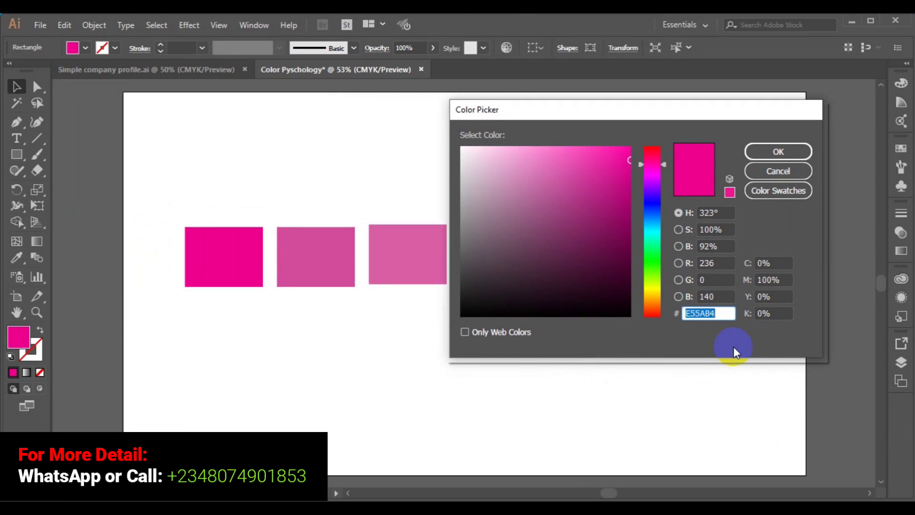
{"action": "key", "text": "BackSpace"}
{"action": "left_click", "coordinate": [690, 311]}
{"action": "right_click", "coordinate": [689, 311]}
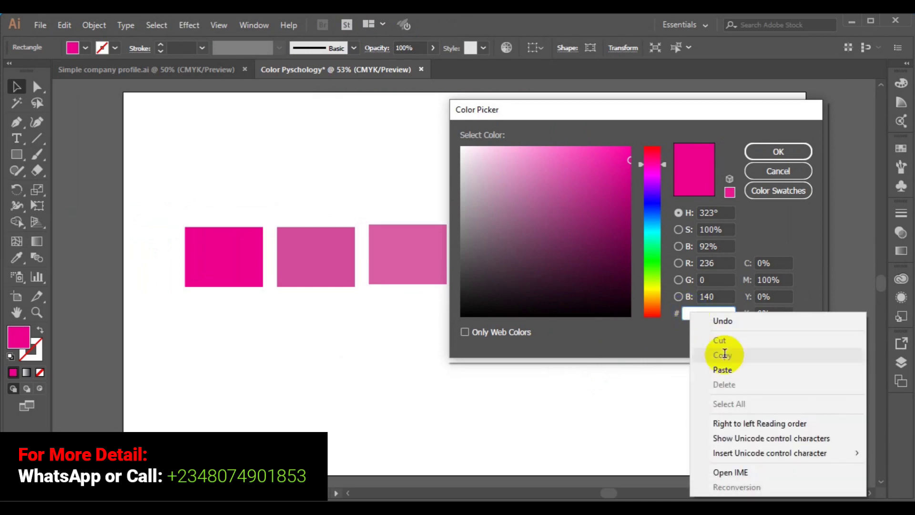
{"action": "left_click", "coordinate": [723, 369]}
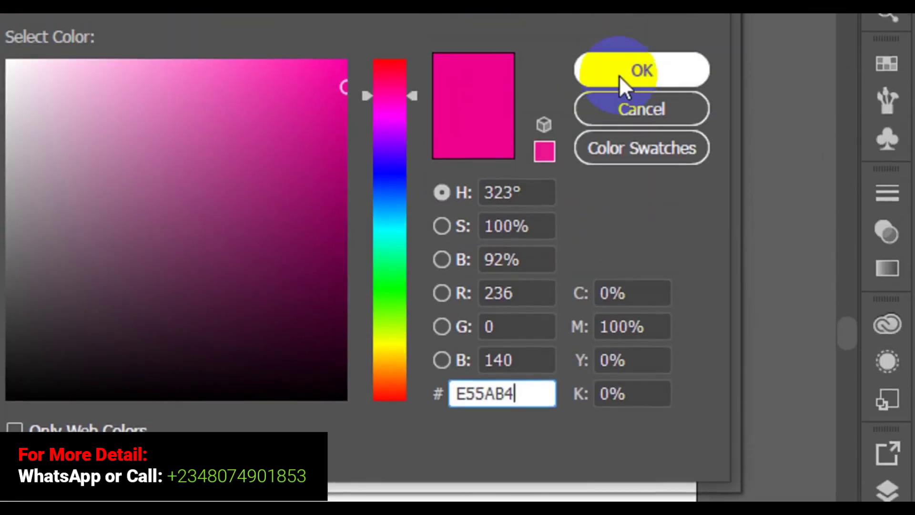
{"action": "left_click", "coordinate": [619, 98]}
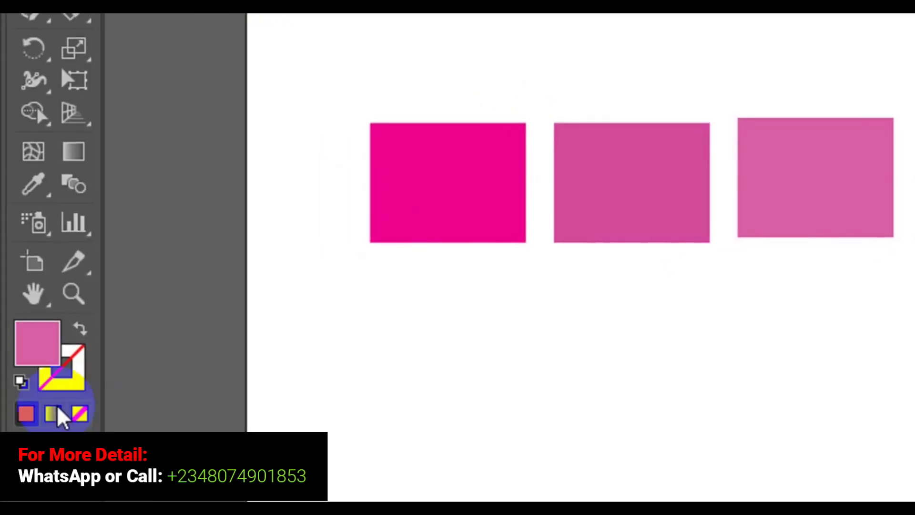
Step: Change the fourth rectangle's fill to a lighter pink, RGB 221, 108, 186, and deselect it
{"action": "left_click", "coordinate": [46, 352]}
{"action": "double_click", "coordinate": [47, 352]}
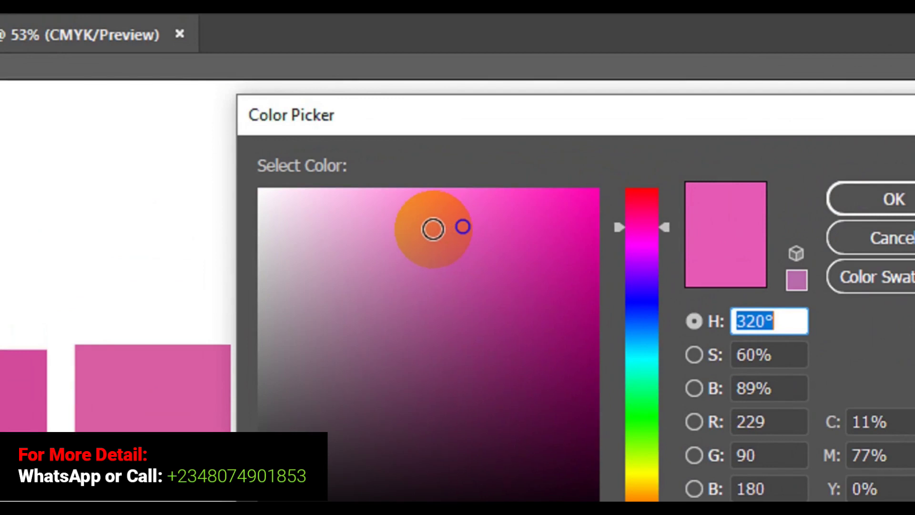
{"action": "left_click", "coordinate": [433, 231]}
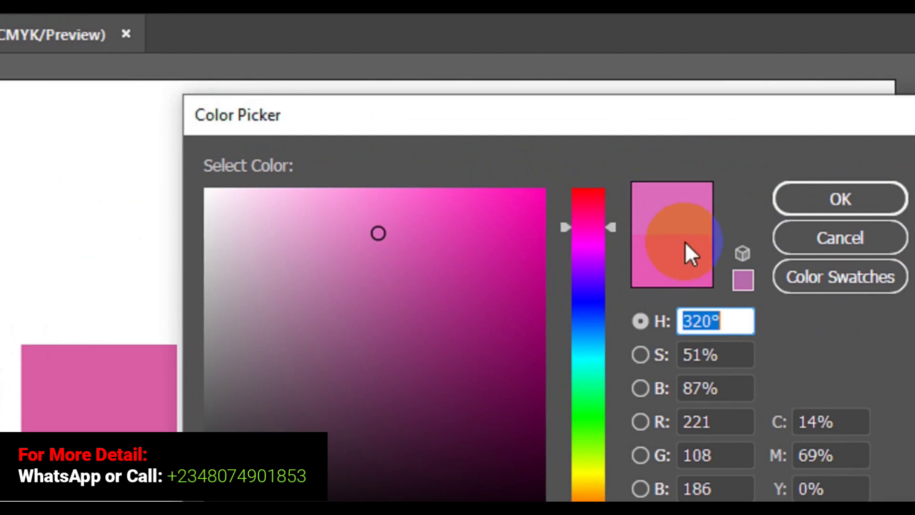
{"action": "left_click", "coordinate": [793, 204]}
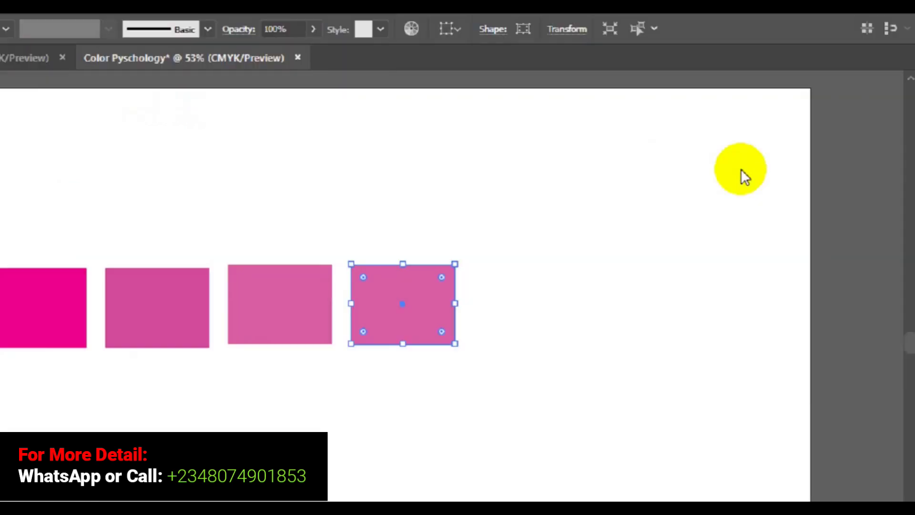
{"action": "left_click", "coordinate": [641, 256]}
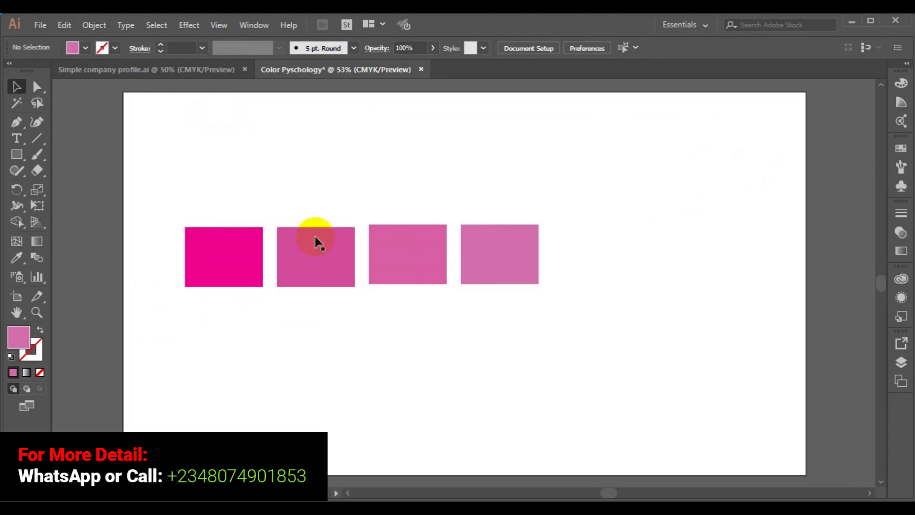
Step: Move the row of four pink rectangles together to the middle of the artboard and deselect them
{"action": "left_click_drag", "start_coordinate": [101, 184], "coordinate": [574, 289]}
{"action": "left_click_drag", "start_coordinate": [384, 273], "coordinate": [508, 283]}
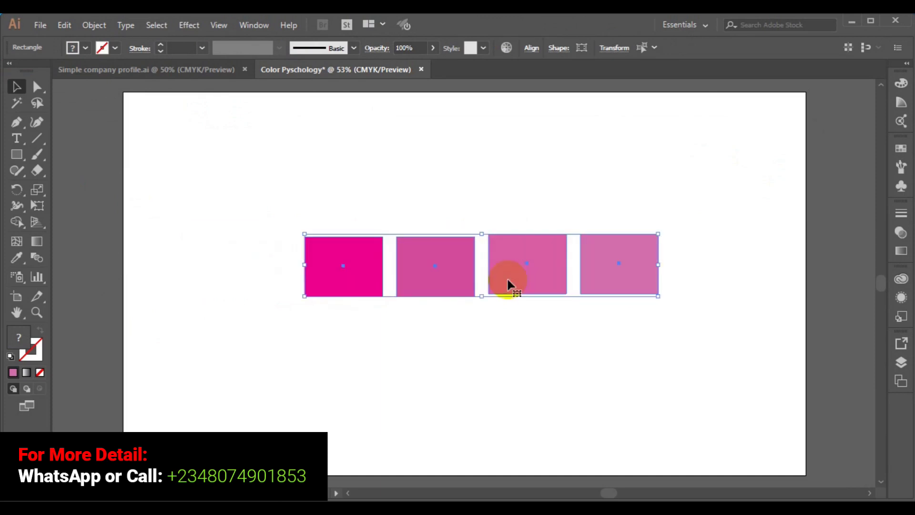
{"action": "left_click", "coordinate": [561, 381]}
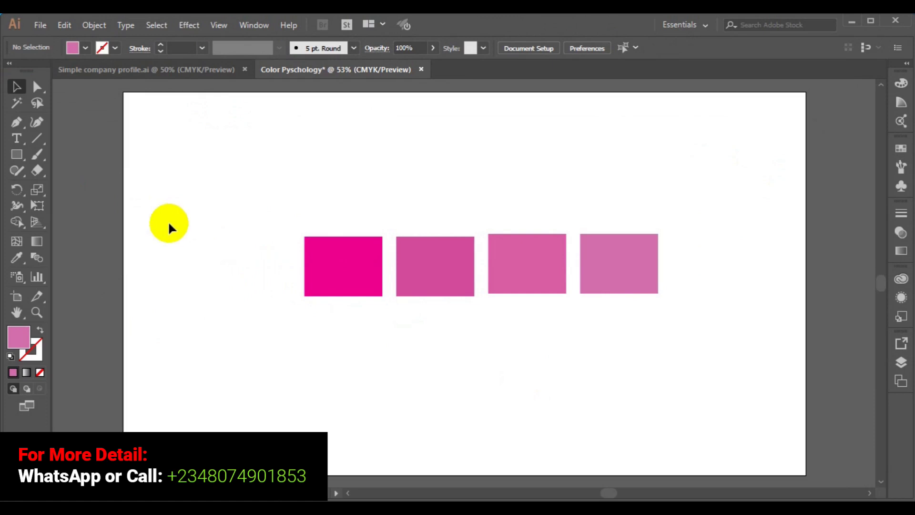
Step: Duplicate the whole row of four pink rectangles directly below the original row and deselect the copies
{"action": "left_click_drag", "start_coordinate": [91, 201], "coordinate": [687, 315]}
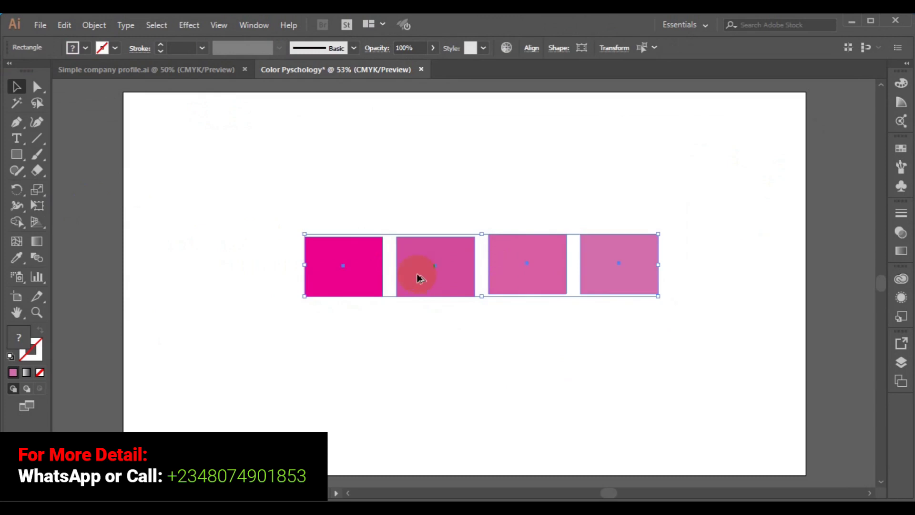
{"action": "left_click_drag", "start_coordinate": [419, 278], "coordinate": [417, 362]}
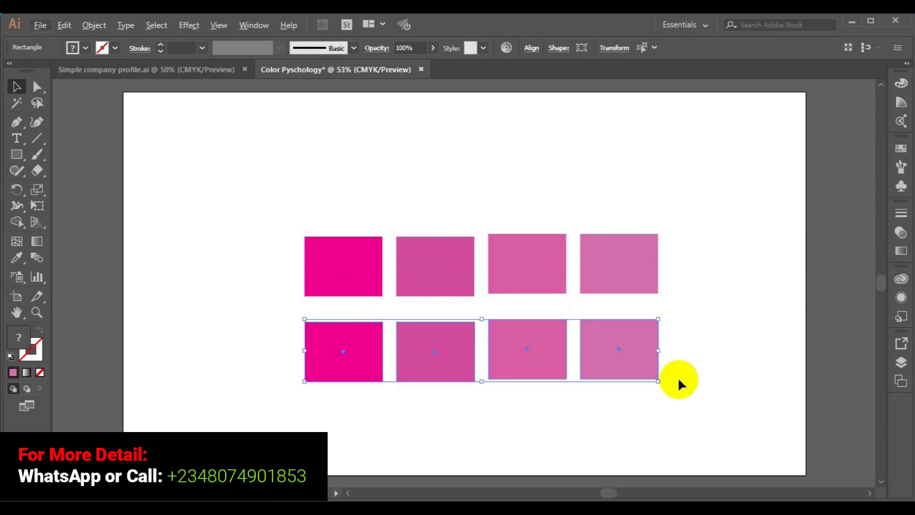
{"action": "left_click", "coordinate": [731, 379]}
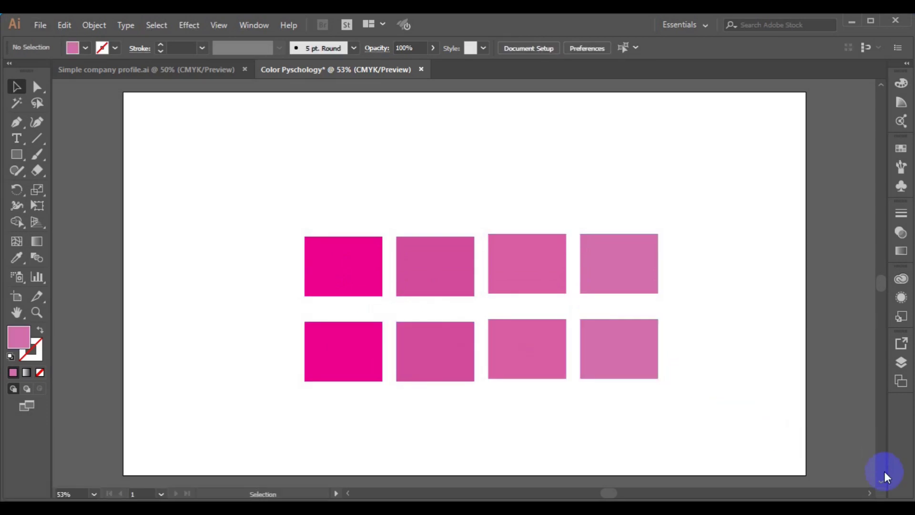
Step: Shift the hue of the lower row's first rectangle to 217°, giving it the blue fill 005FEA
{"action": "scroll", "coordinate": [882, 478], "scroll_direction": "down", "scroll_amount": 1}
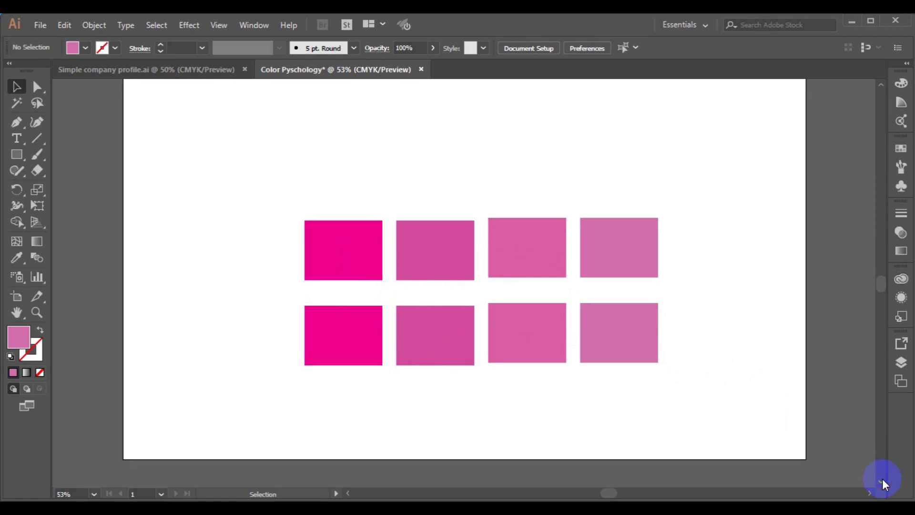
{"action": "scroll", "coordinate": [640, 426], "scroll_direction": "down", "scroll_amount": 4}
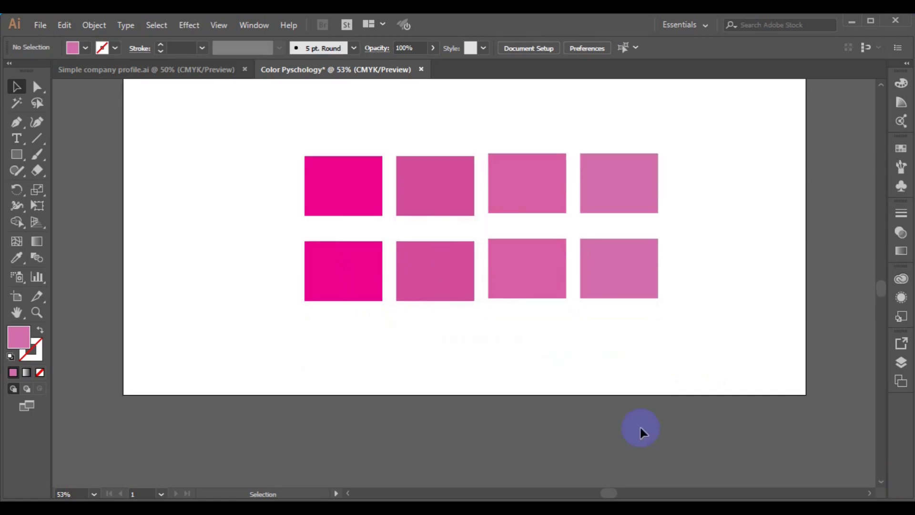
{"action": "left_click", "coordinate": [340, 289]}
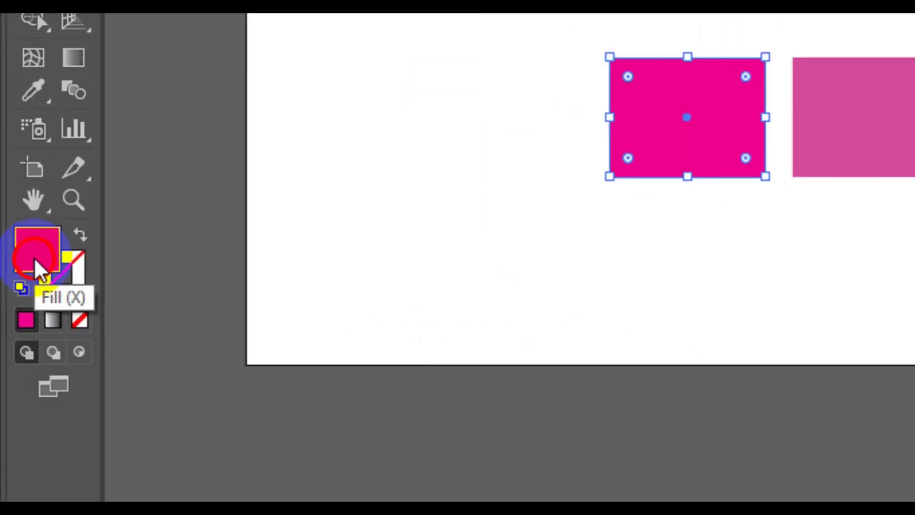
{"action": "double_click", "coordinate": [34, 259]}
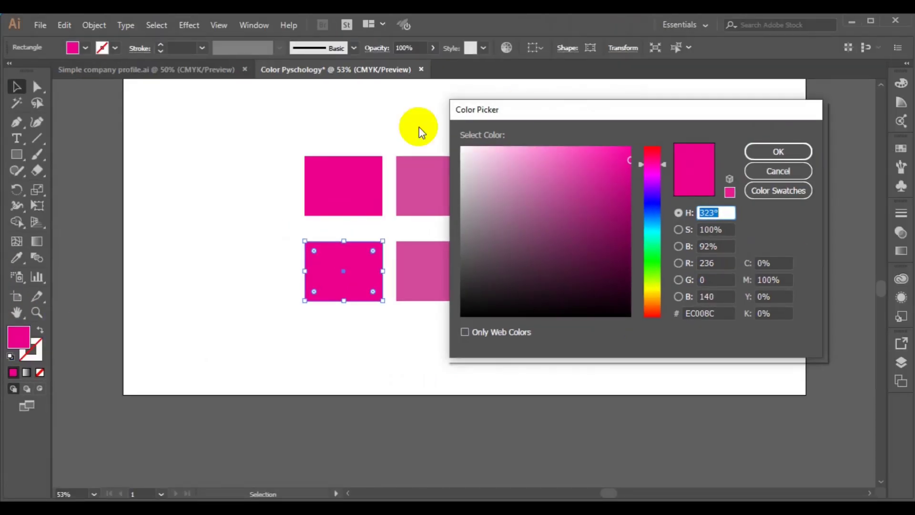
{"action": "left_click_drag", "start_coordinate": [517, 111], "coordinate": [588, 114]}
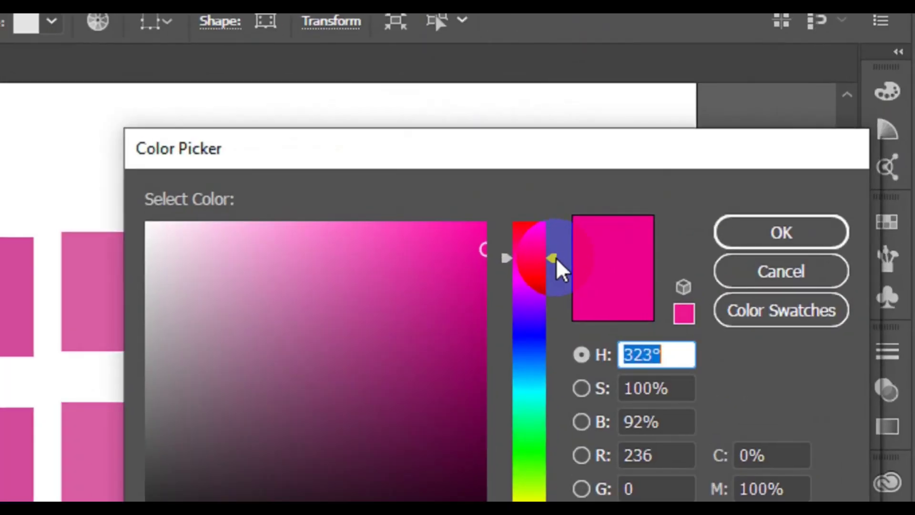
{"action": "left_click_drag", "start_coordinate": [556, 257], "coordinate": [559, 353]}
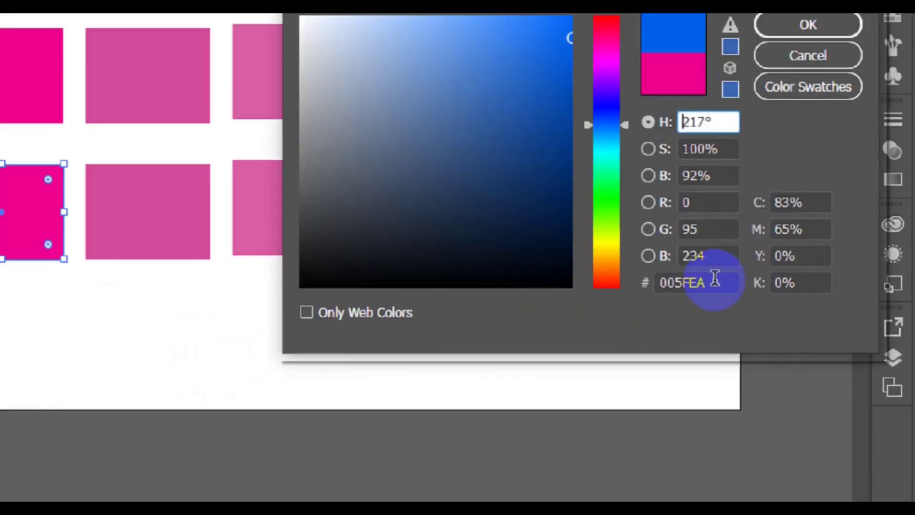
{"action": "left_click_drag", "start_coordinate": [789, 315], "coordinate": [748, 314]}
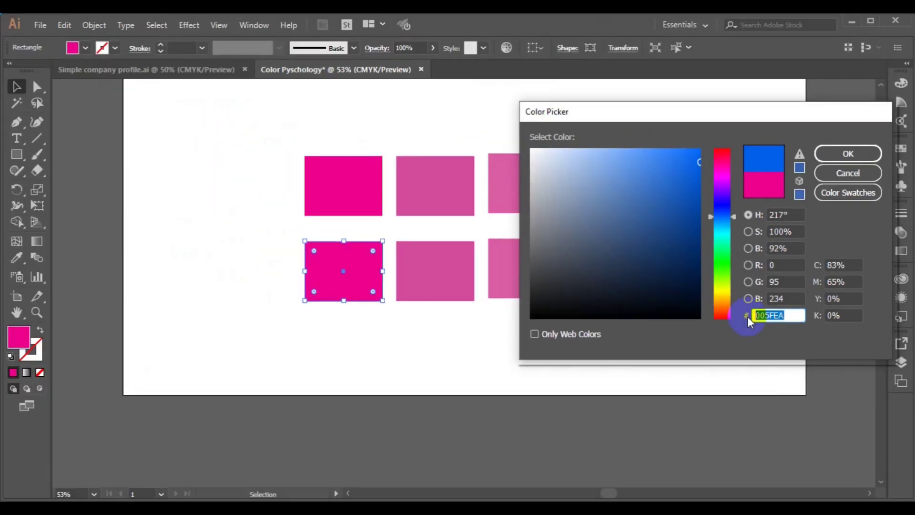
{"action": "left_click", "coordinate": [842, 154]}
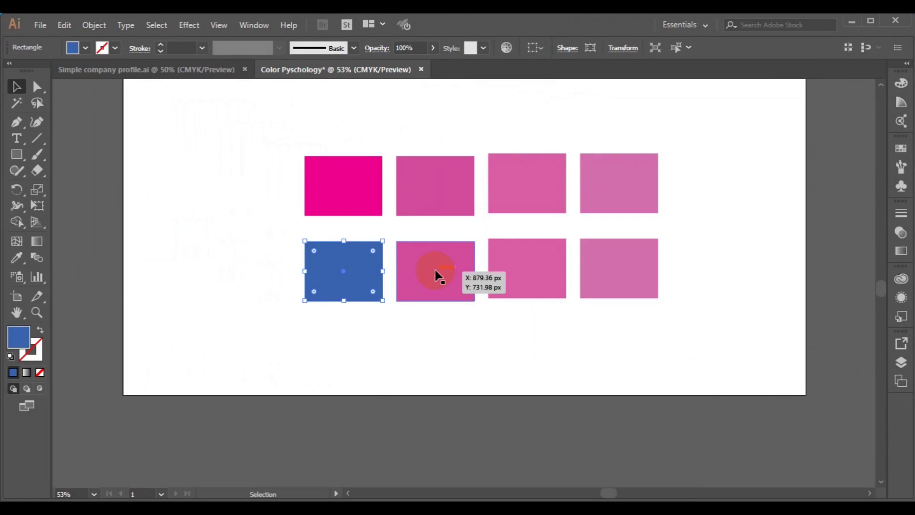
Step: Shift the hue of the lower row's second rectangle to 203°, giving it the light blue fill 4FA4D3
{"action": "left_click", "coordinate": [435, 275]}
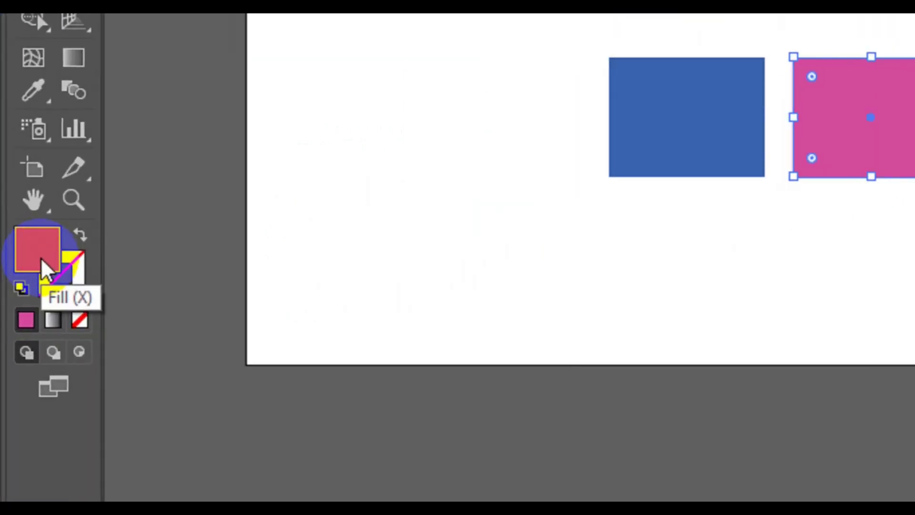
{"action": "double_click", "coordinate": [41, 257]}
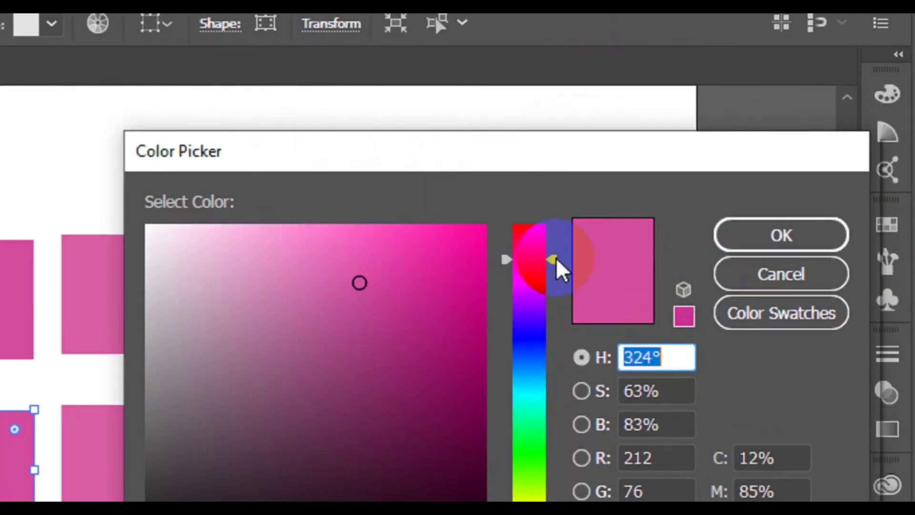
{"action": "left_click_drag", "start_coordinate": [556, 257], "coordinate": [556, 366]}
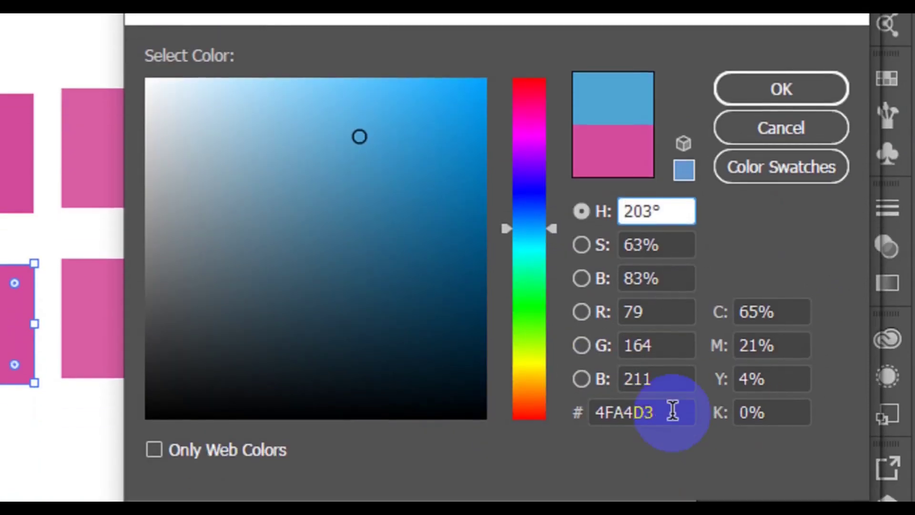
{"action": "left_click_drag", "start_coordinate": [673, 410], "coordinate": [591, 414]}
{"action": "left_click_drag", "start_coordinate": [592, 381], "coordinate": [591, 380]}
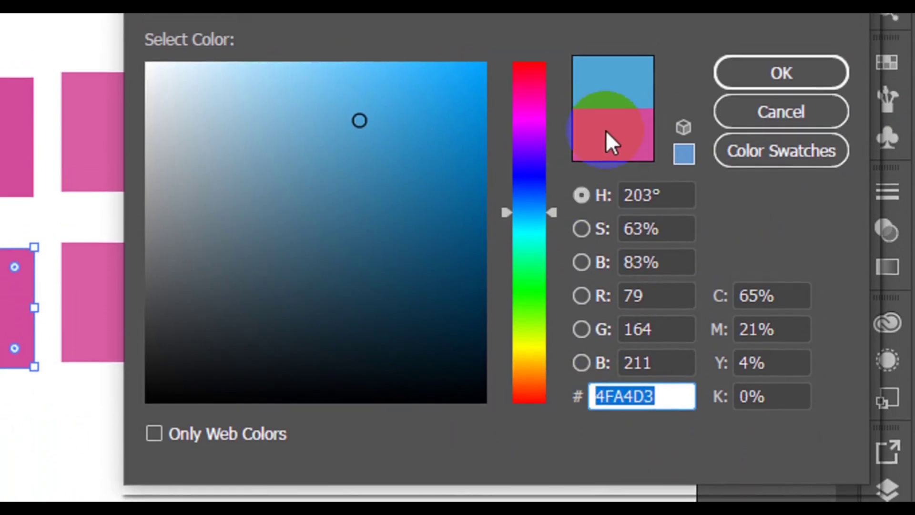
{"action": "left_click", "coordinate": [763, 55]}
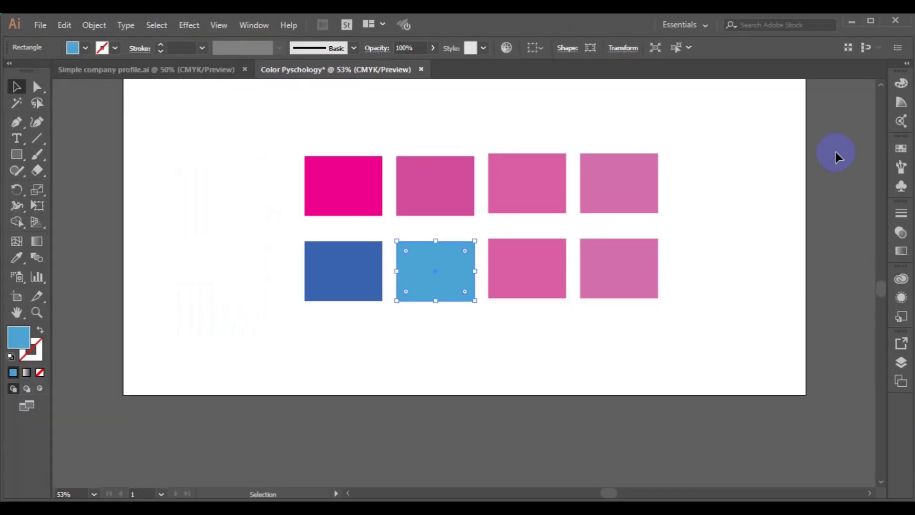
Step: Shift the fill hue of the lower row's third rectangle to 193° for a lighter cyan-blue
{"action": "left_click", "coordinate": [531, 279]}
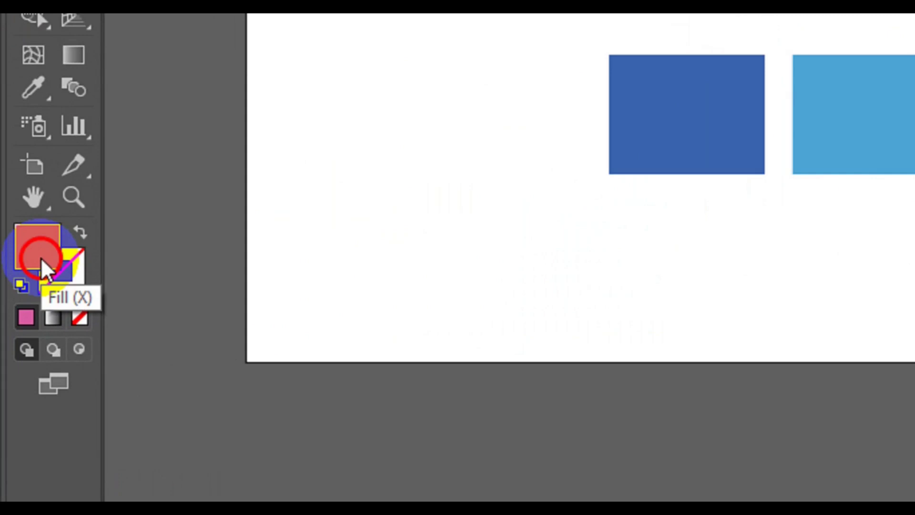
{"action": "double_click", "coordinate": [41, 258]}
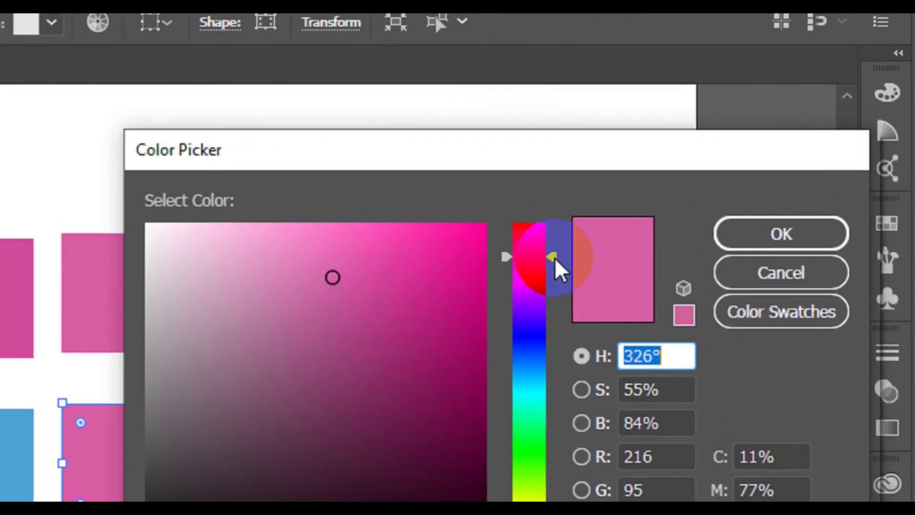
{"action": "left_click_drag", "start_coordinate": [555, 258], "coordinate": [562, 373]}
{"action": "left_click", "coordinate": [782, 219]}
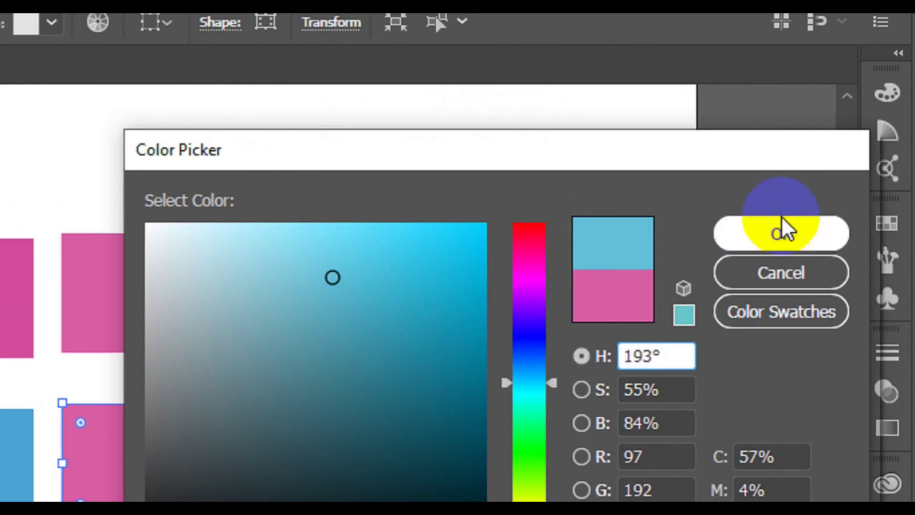
{"action": "left_click", "coordinate": [774, 225]}
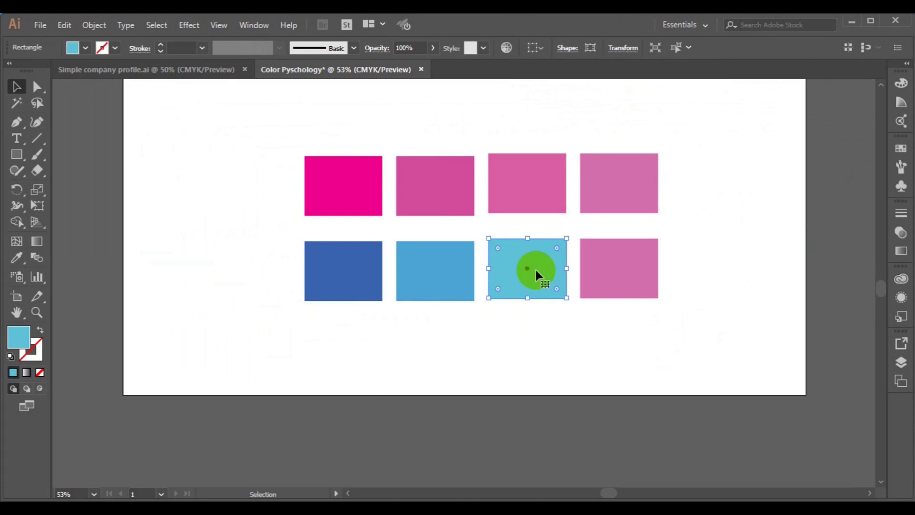
Step: Shift the hue of the lower row's fourth rectangle to 189°, giving it the fill 6FC6D1, and deselect it
{"action": "left_click", "coordinate": [586, 282]}
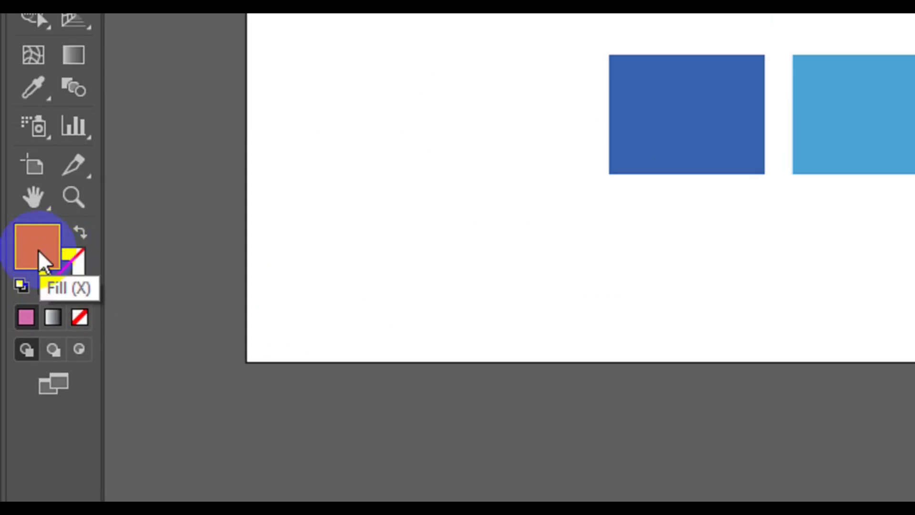
{"action": "double_click", "coordinate": [39, 250]}
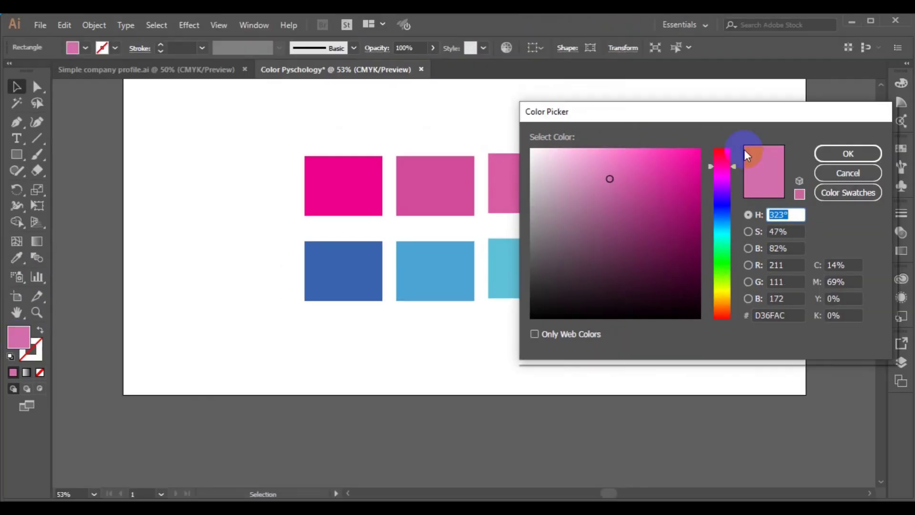
{"action": "left_click", "coordinate": [735, 168]}
{"action": "left_click_drag", "start_coordinate": [735, 168], "coordinate": [739, 231]}
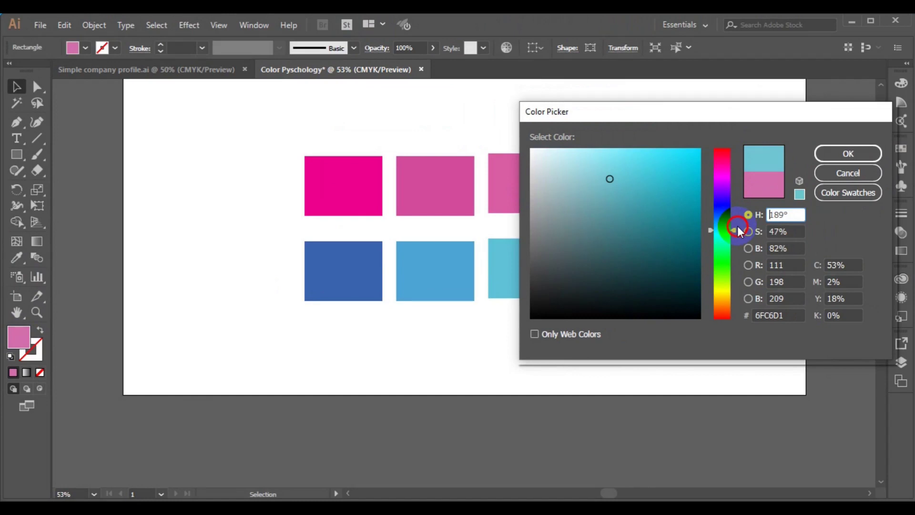
{"action": "left_click", "coordinate": [854, 155]}
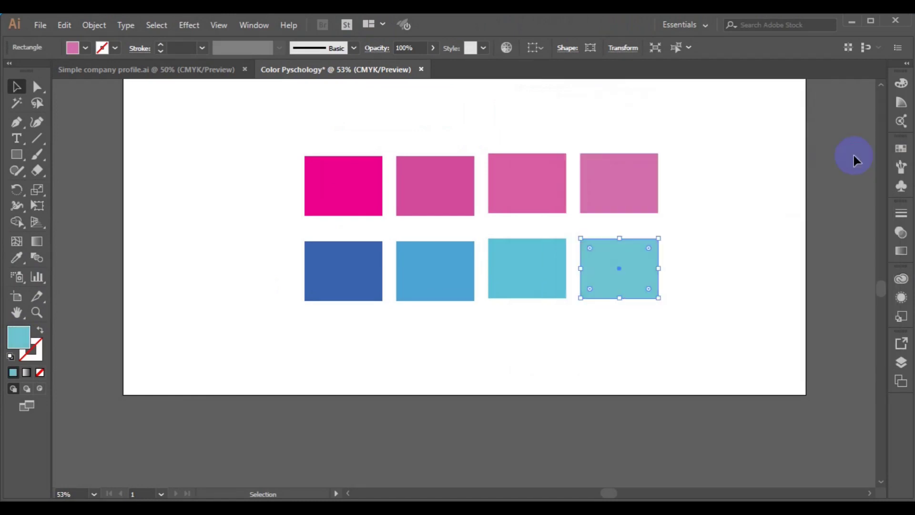
{"action": "left_click", "coordinate": [740, 256]}
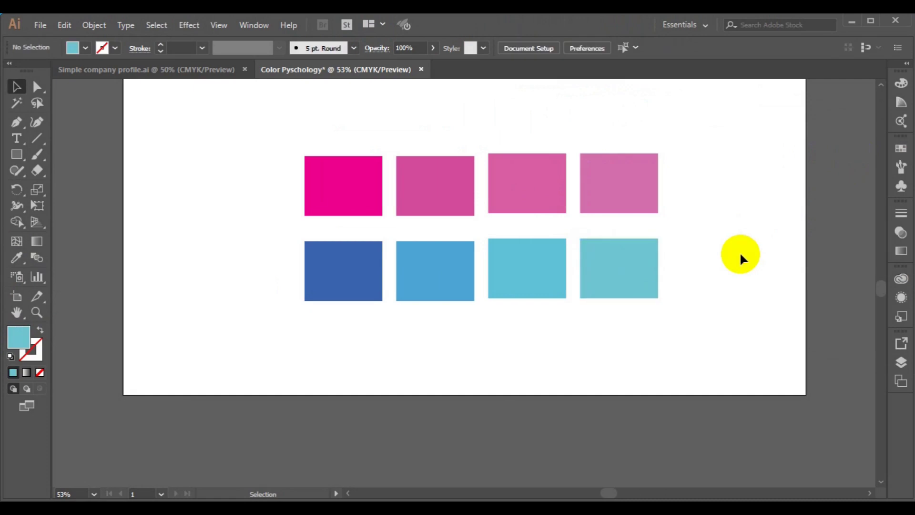